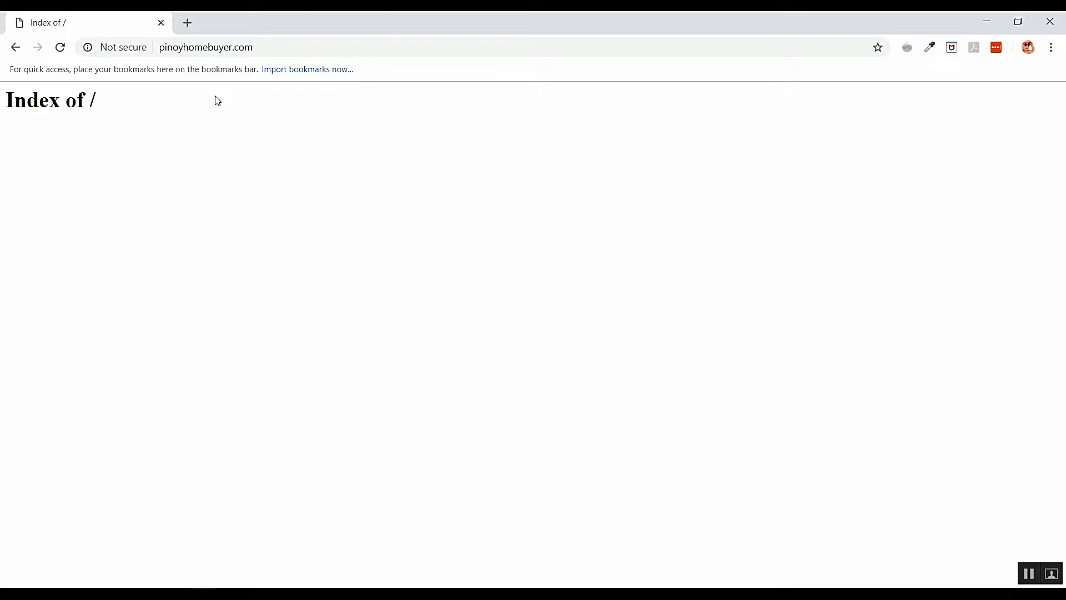
# - Leave pinoyhomebuyer.com open on its empty Index of / listing and move on in Chrome
pyautogui.click(272, 42)
# - In a new tab, go to webhostingpad.com by accepting the autocompleted address
pyautogui.click(191, 98)
pyautogui.click(188, 23)
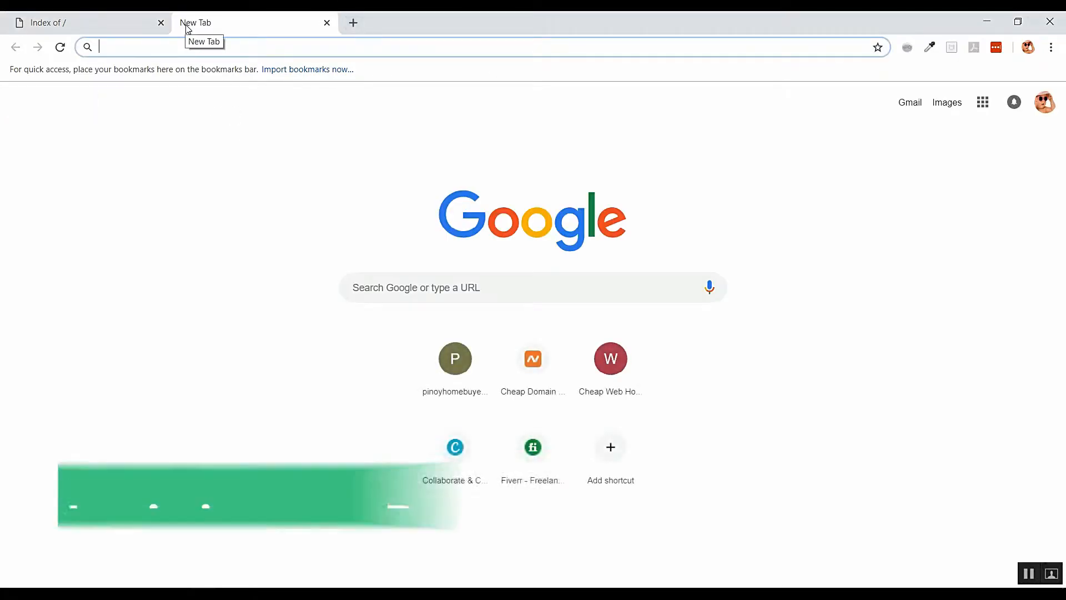
pyautogui.write('web')
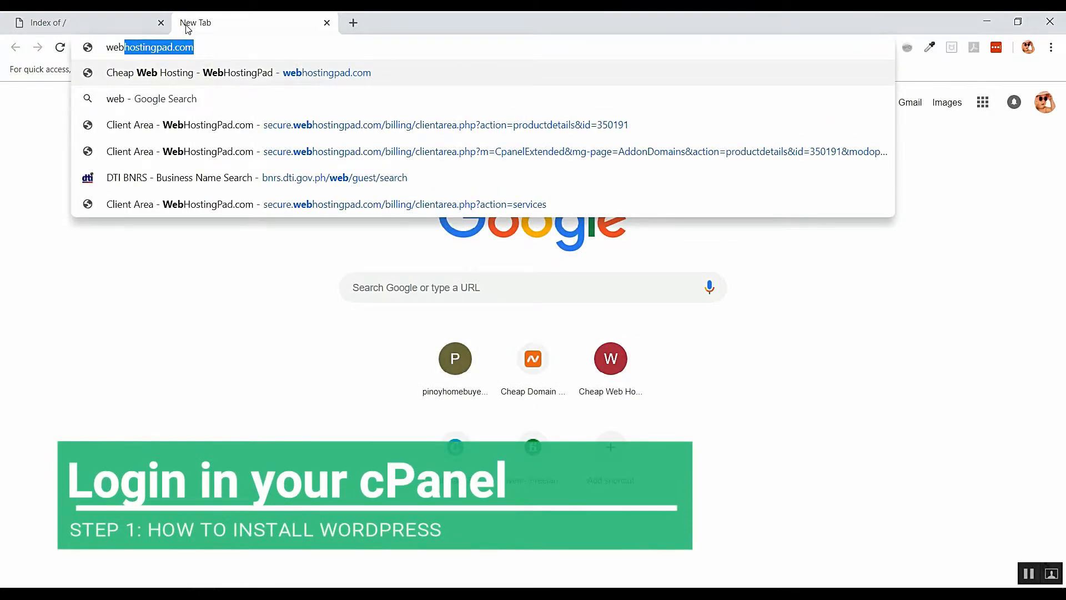
pyautogui.press('Right')
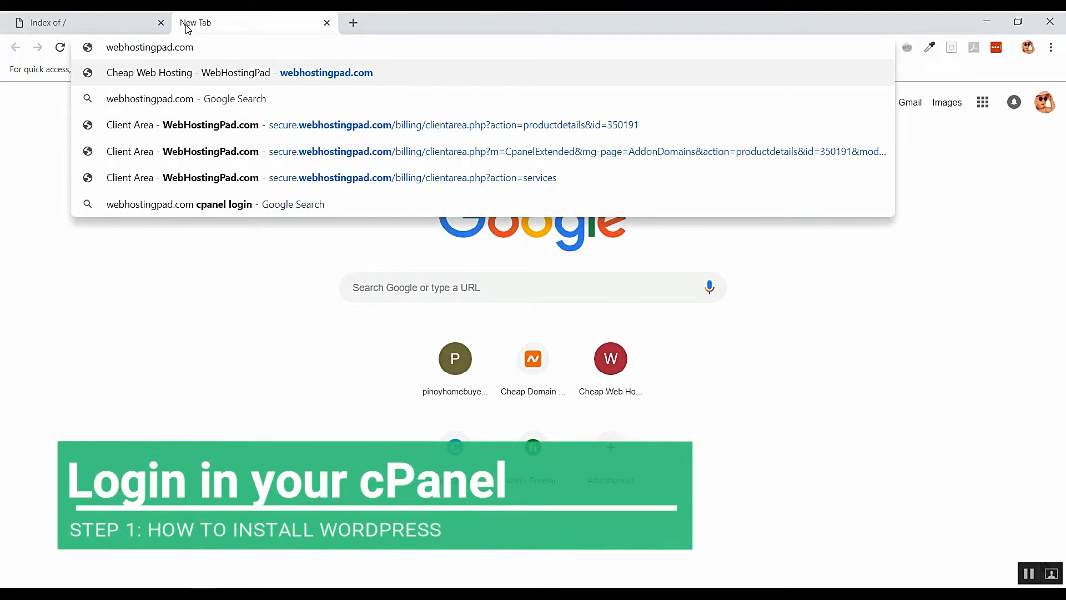
pyautogui.press('Return')
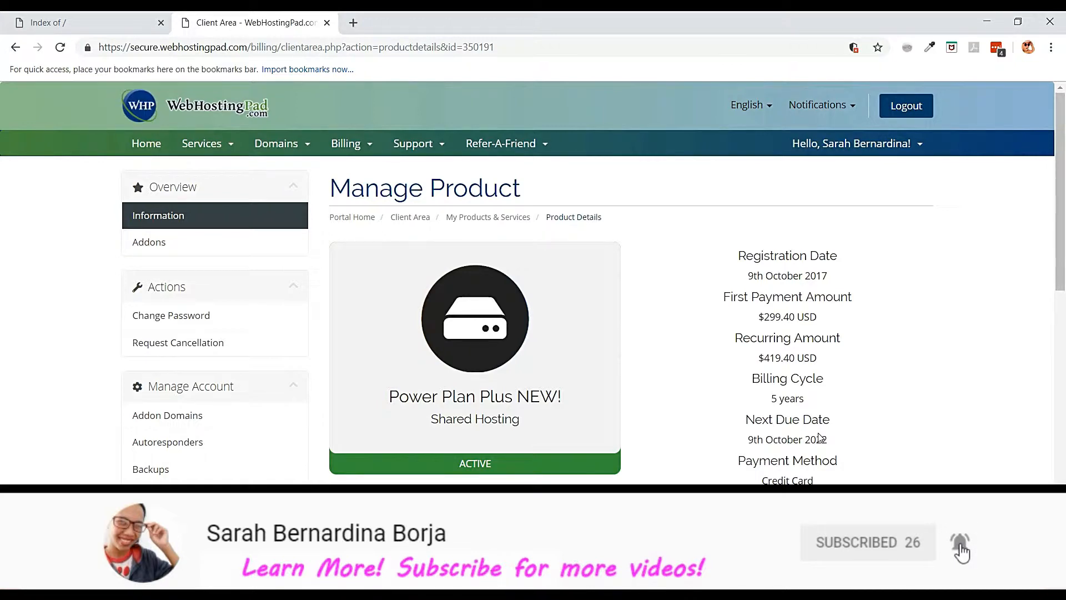
# - Log into cPanel through the client area's One Click Login cPanel tile
pyautogui.scroll(-15, 819, 437)
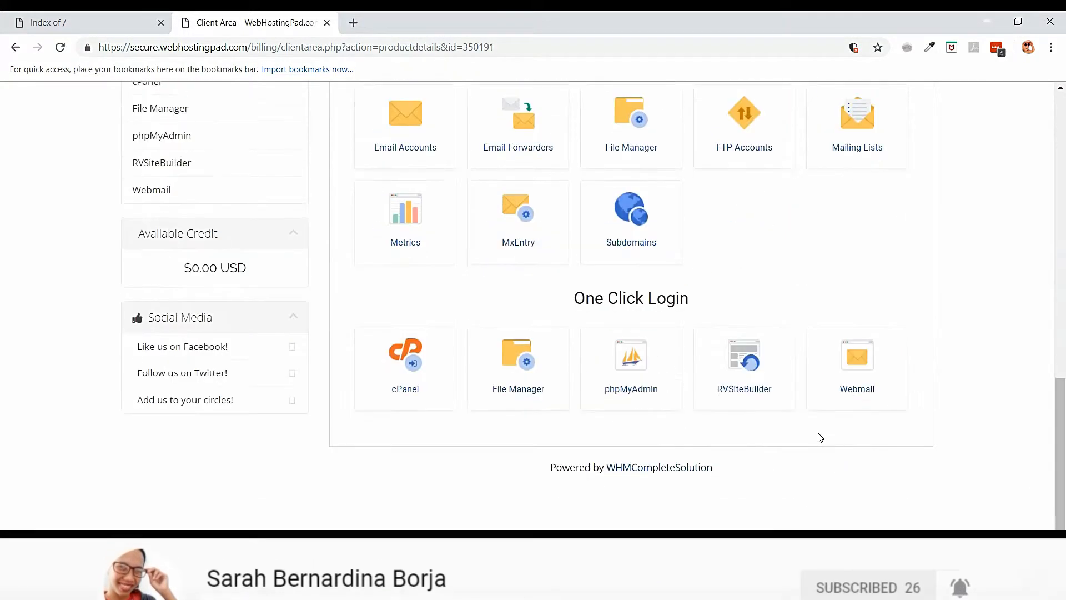
pyautogui.scroll(1, 821, 437)
pyautogui.click(416, 417)
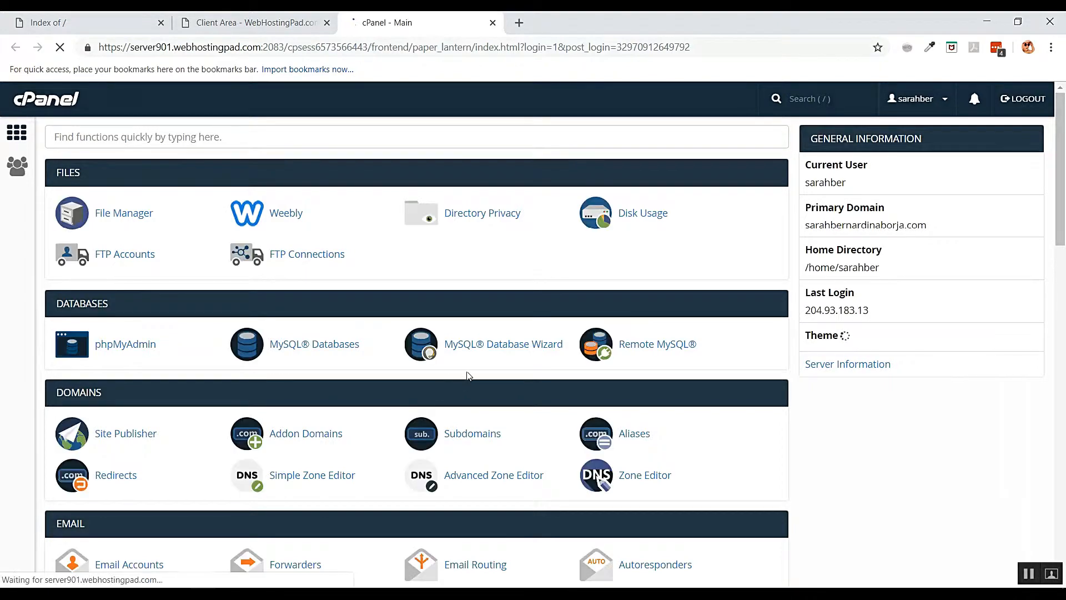
# - Scroll to the Softaculous Apps Installer section and pick WordPress
pyautogui.scroll(-13, 469, 371)
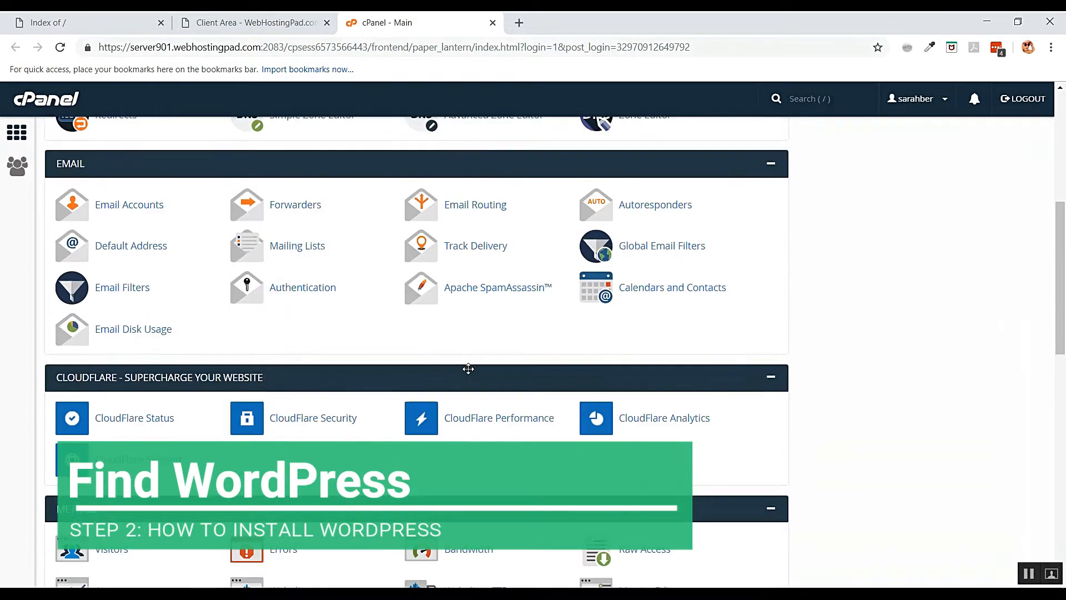
pyautogui.scroll(-9, 468, 368)
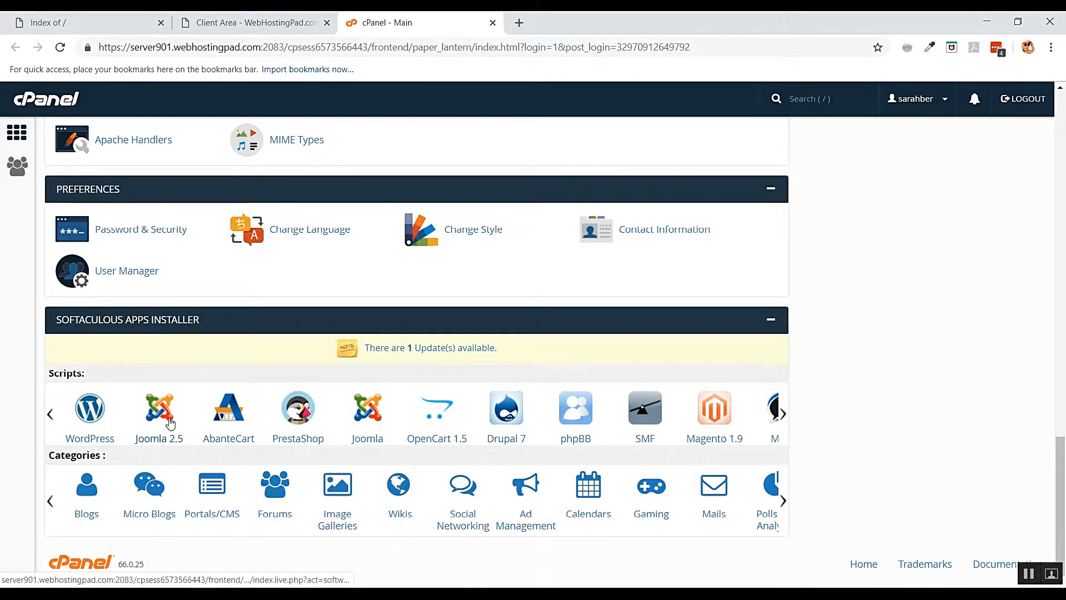
pyautogui.click(83, 409)
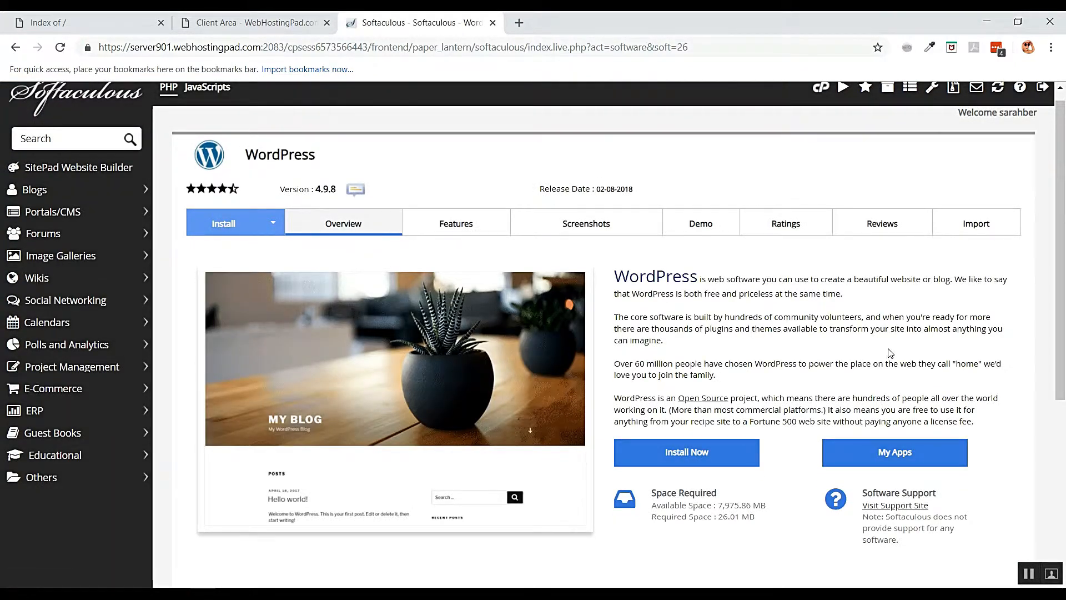
# - Look over the existing WordPress installations, then start a new one with Install Now
pyautogui.scroll(-1, 890, 353)
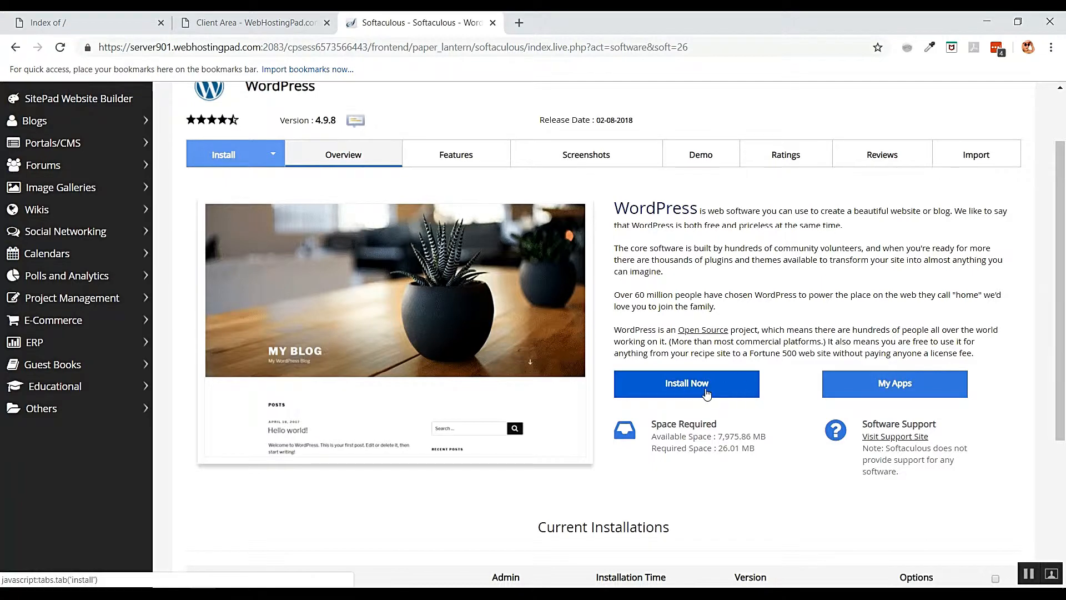
pyautogui.scroll(-3, 706, 393)
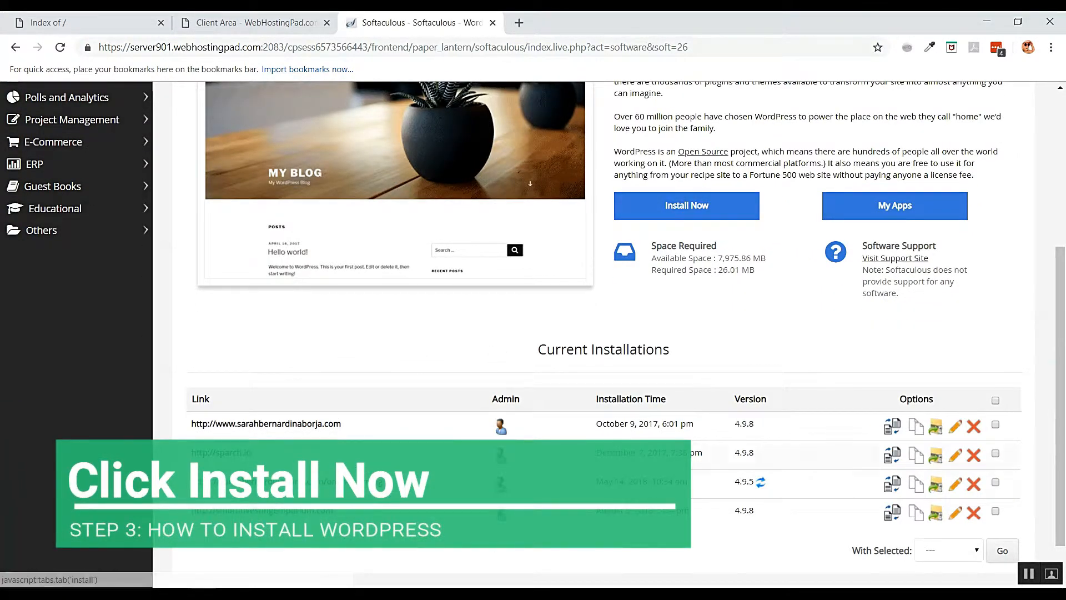
pyautogui.scroll(2, 578, 468)
pyautogui.scroll(-3, 577, 468)
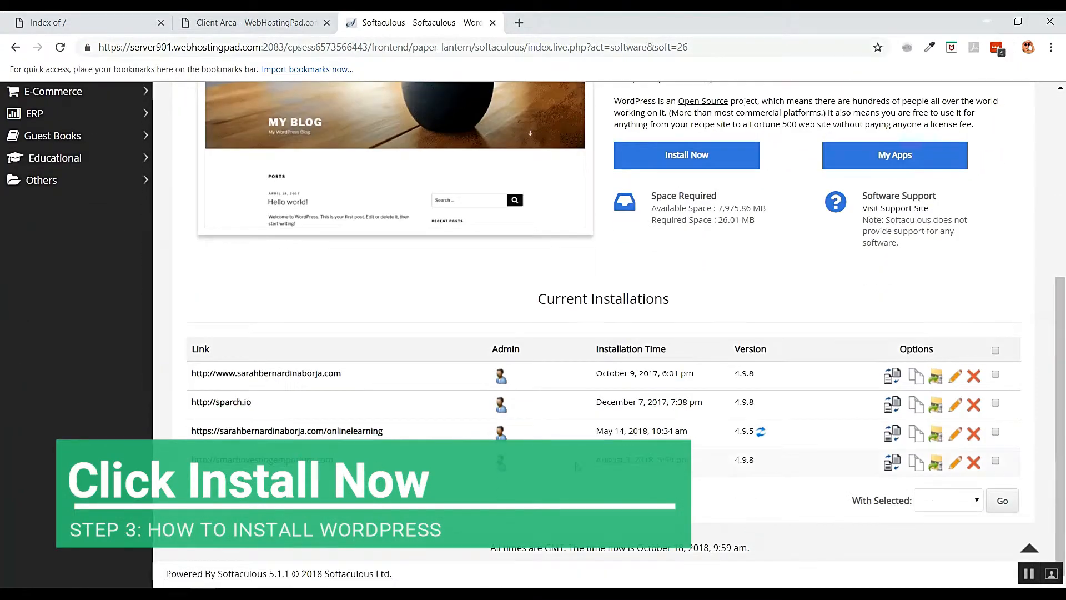
pyautogui.scroll(2, 577, 467)
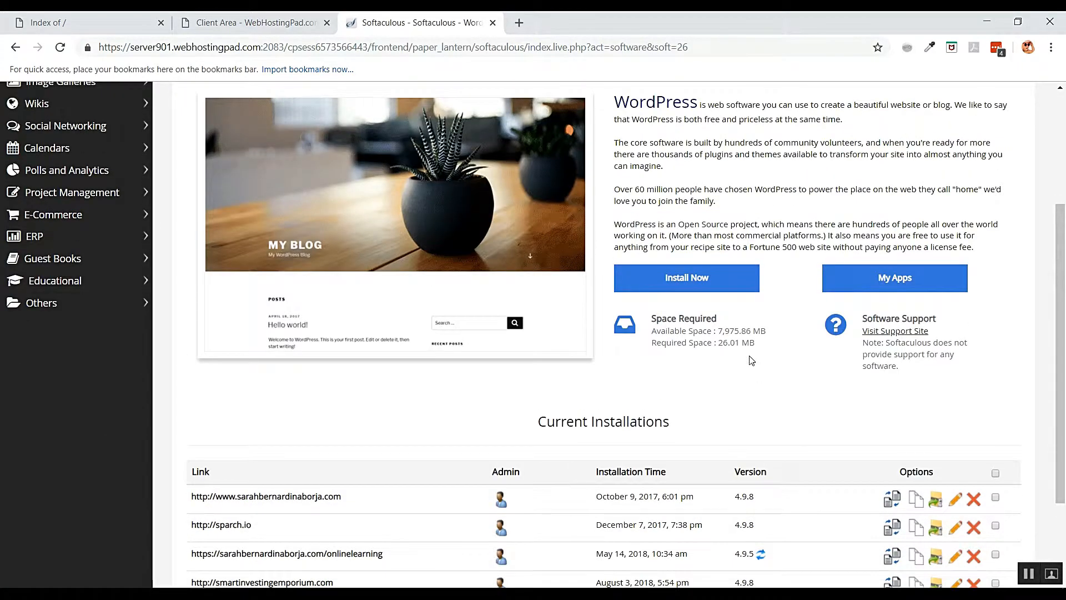
pyautogui.scroll(3, 689, 366)
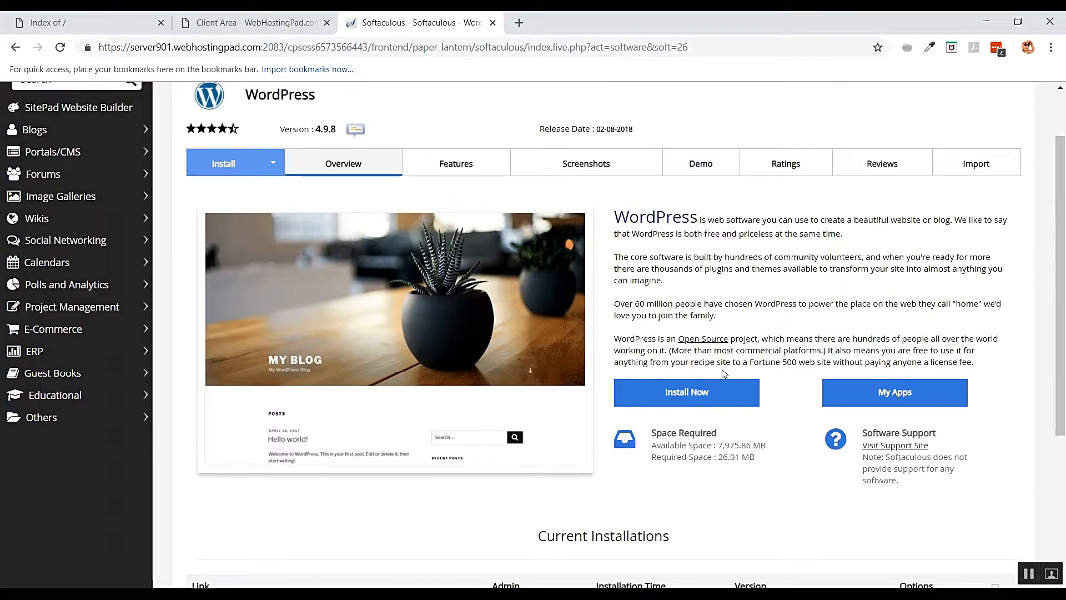
pyautogui.scroll(-4, 680, 311)
pyautogui.click(675, 259)
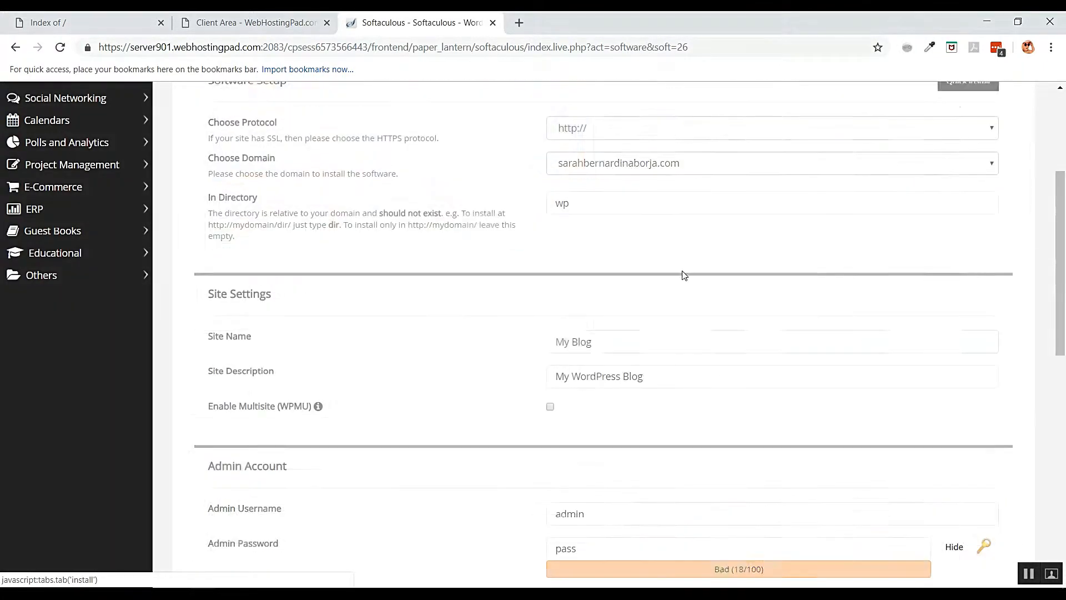
pyautogui.scroll(3, 707, 349)
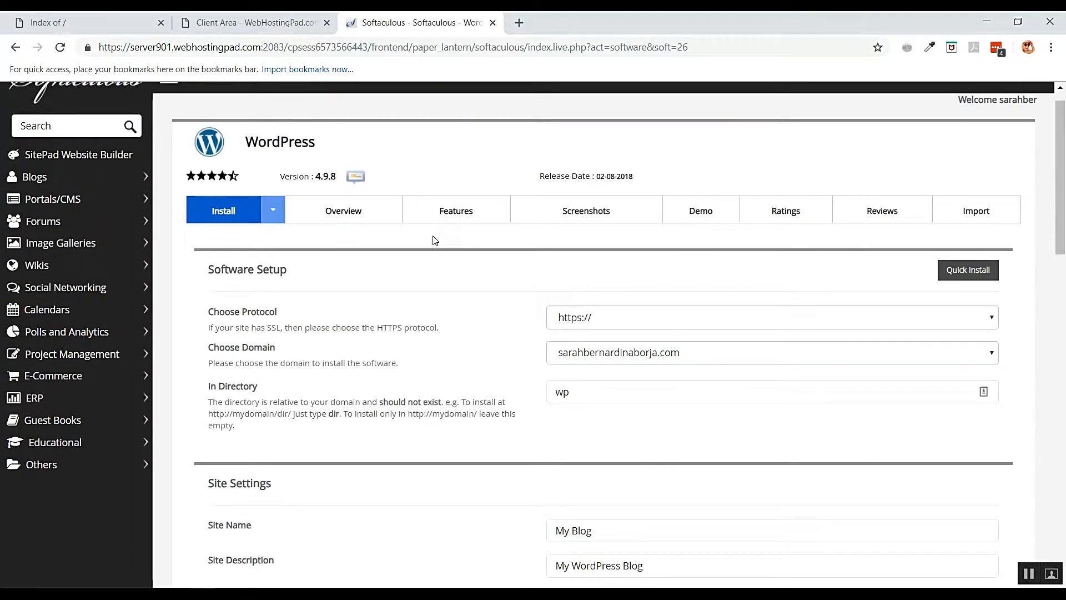
pyautogui.scroll(-1, 692, 332)
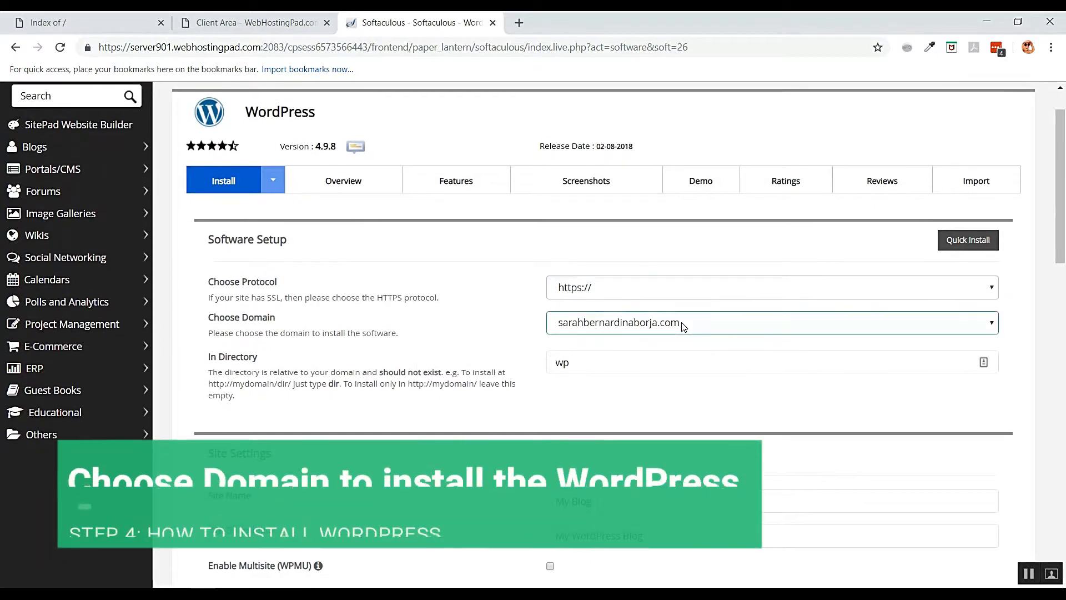
pyautogui.click(675, 323)
pyautogui.scroll(-1, 617, 272)
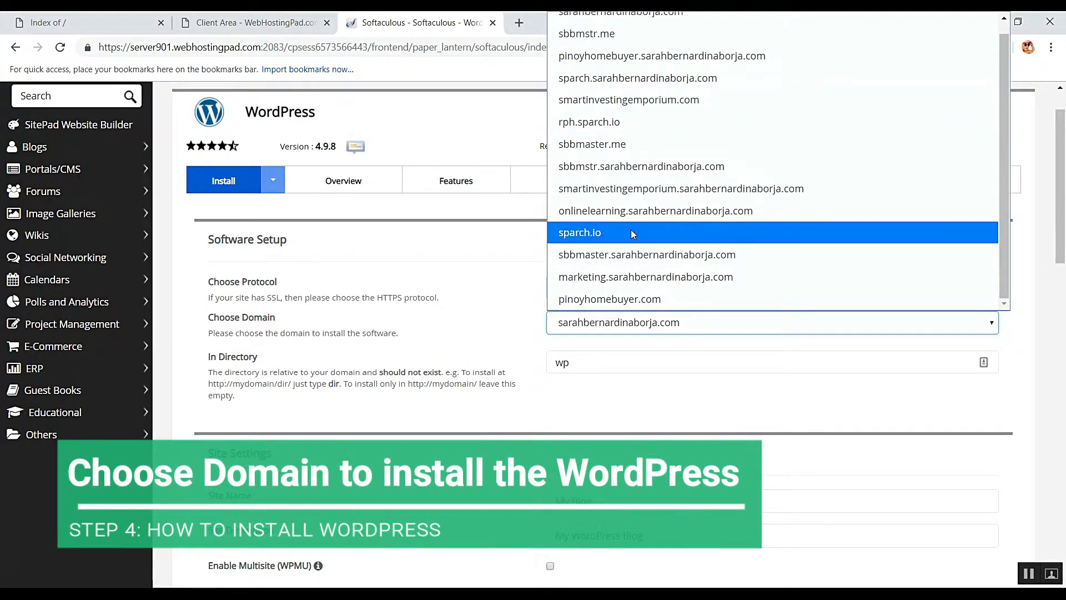
pyautogui.click(625, 304)
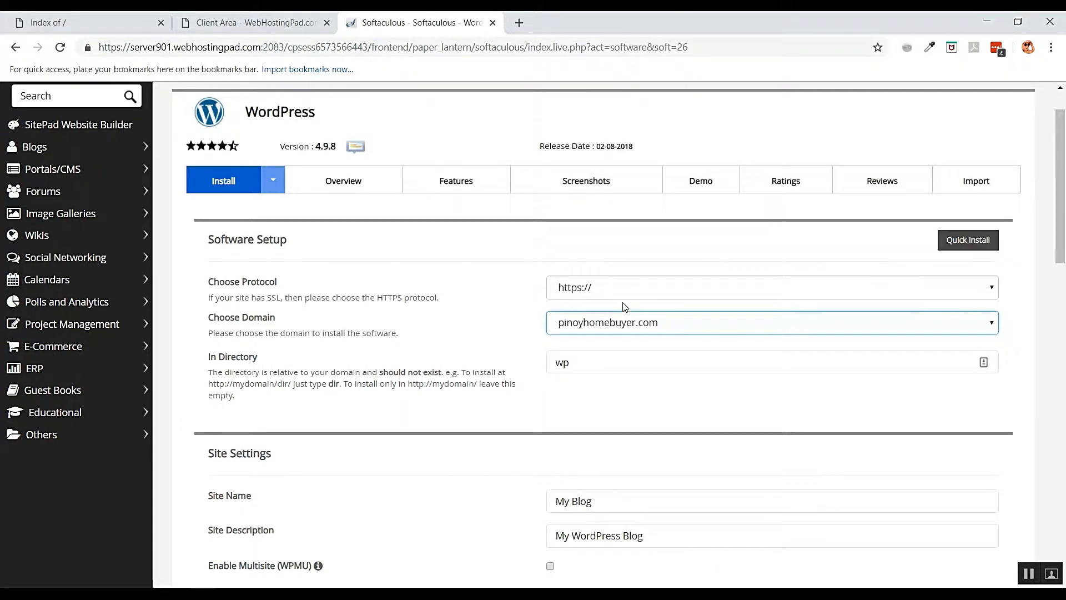
pyautogui.click(631, 290)
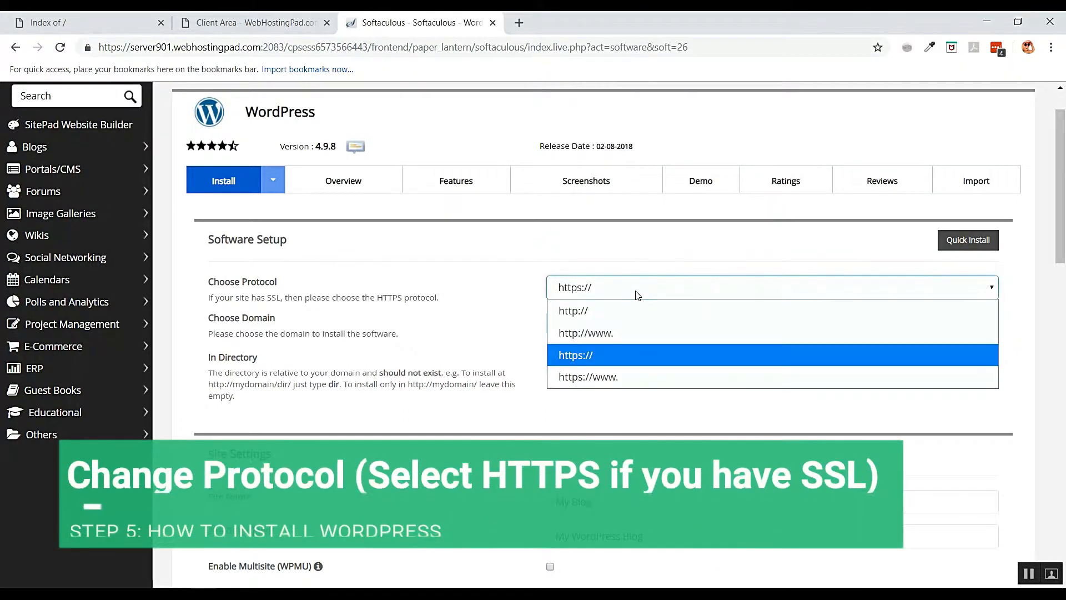
pyautogui.click(630, 309)
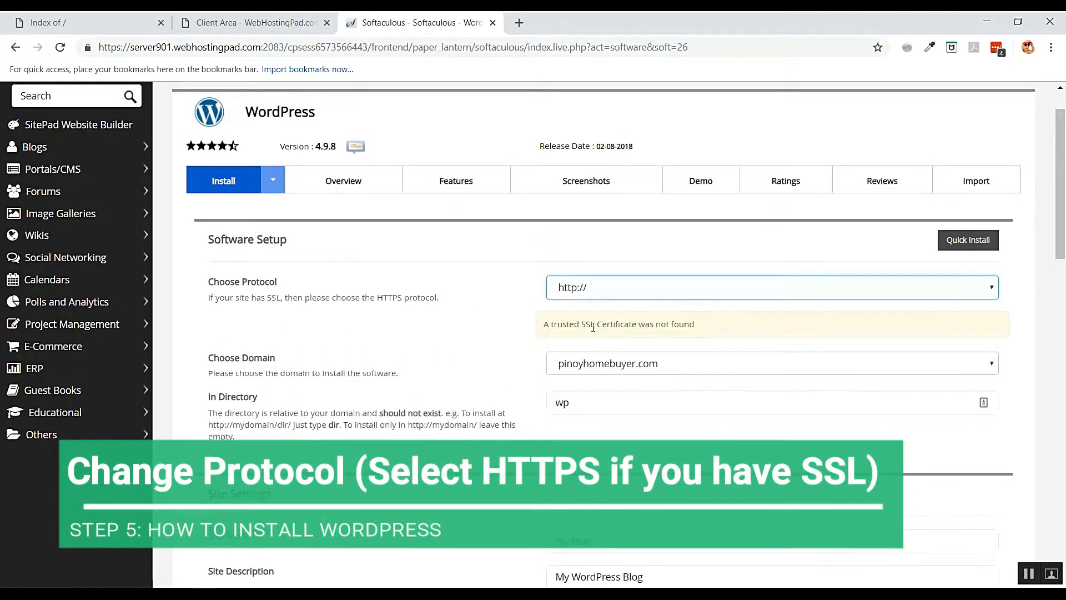
# - Delete 'wp' from In Directory so WordPress installs at the pinoyhomebuyer.com root
pyautogui.scroll(-2, 685, 354)
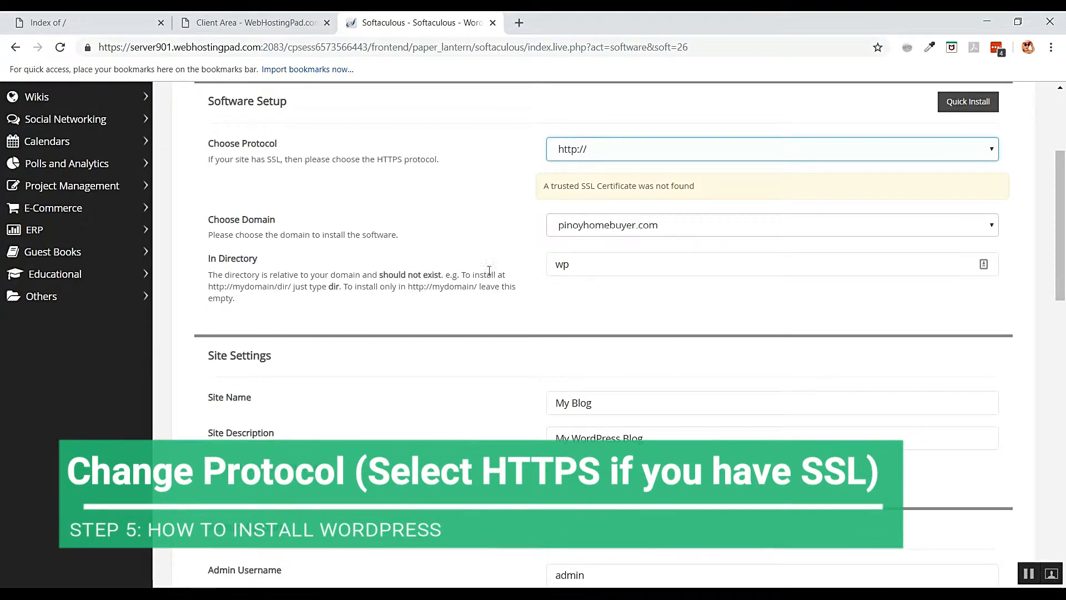
pyautogui.moveTo(597, 268); pyautogui.dragTo(564, 267)
pyautogui.hotkey('ctrl', 'a')
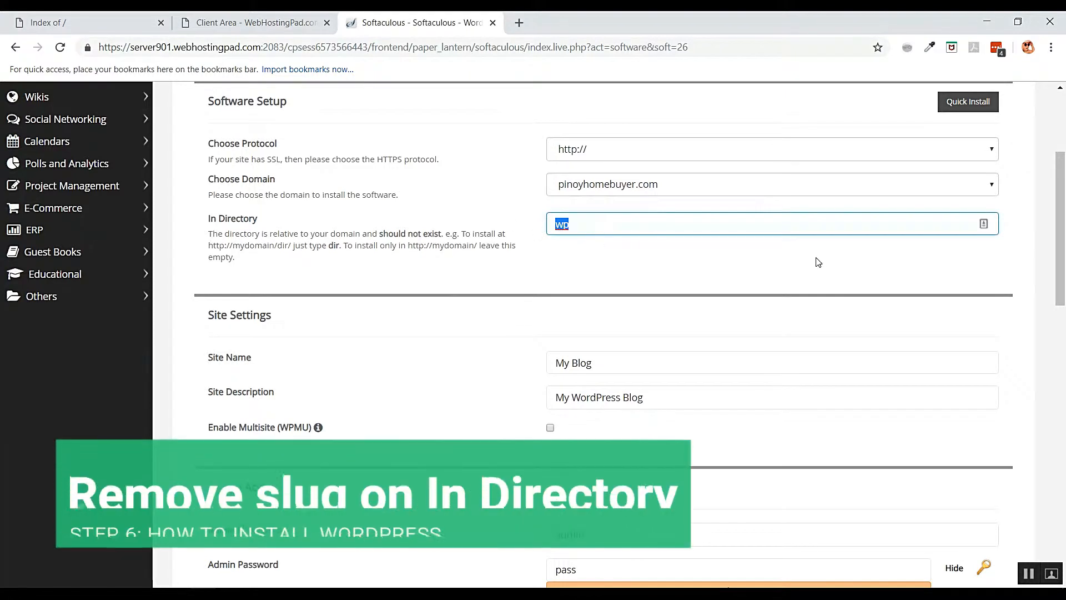
pyautogui.press('BackSpace')
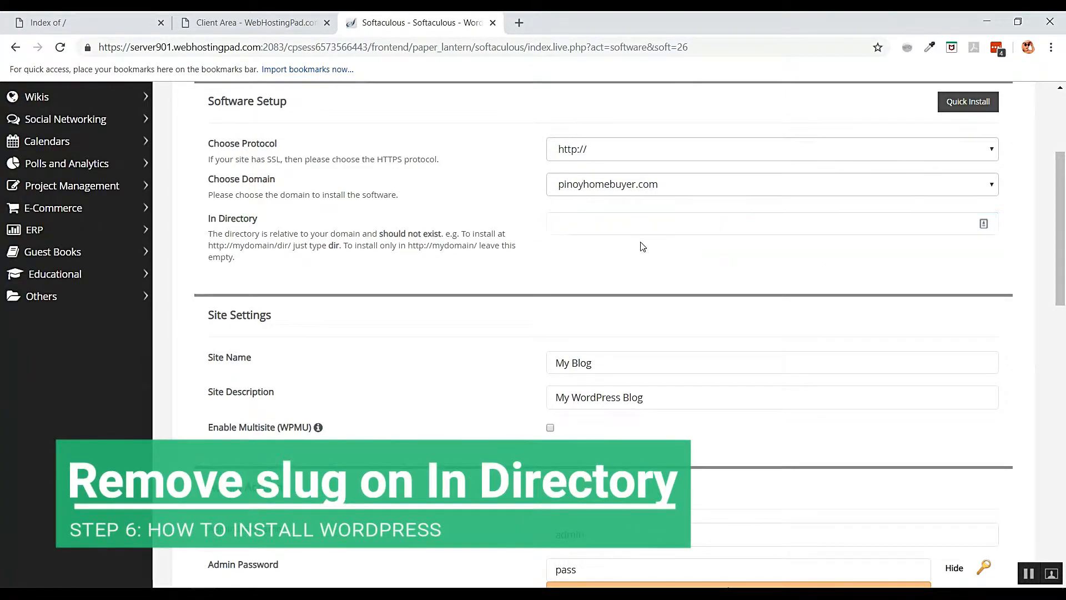
pyautogui.click(675, 184)
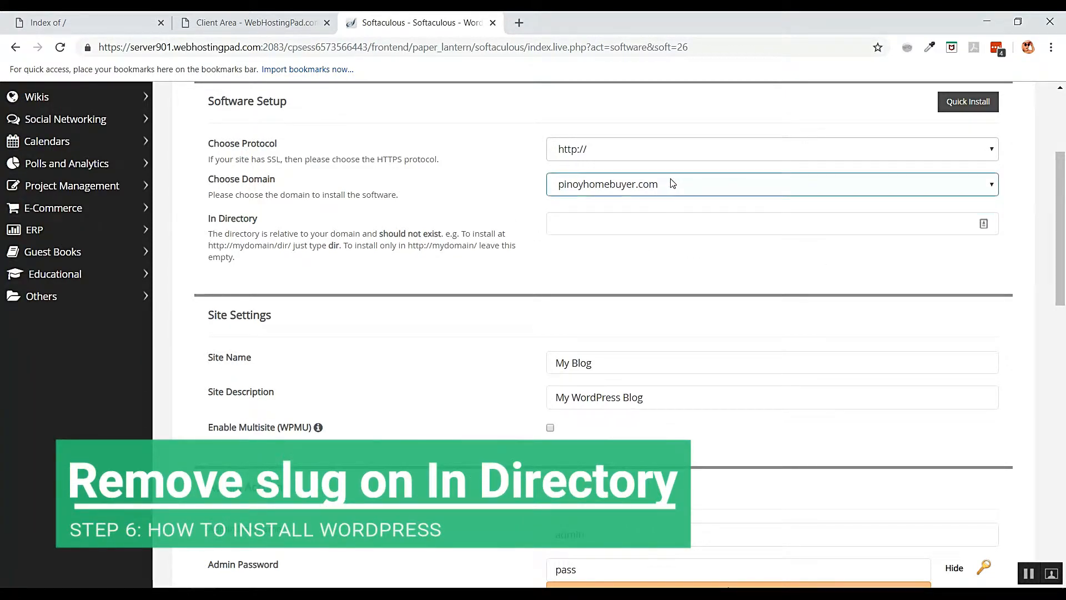
pyautogui.click(693, 188)
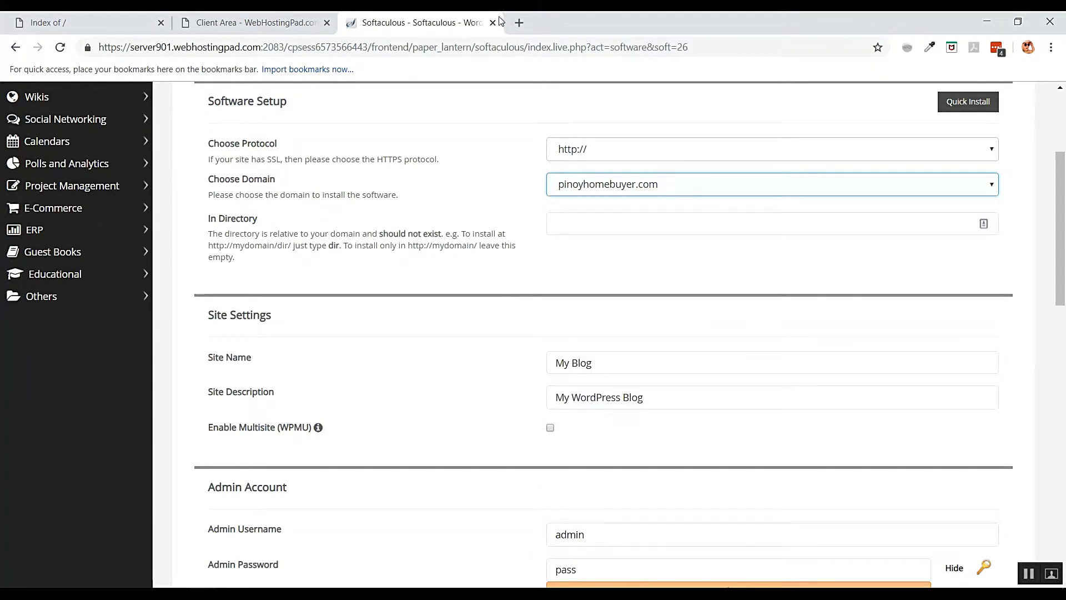
pyautogui.click(95, 18)
pyautogui.click(283, 46)
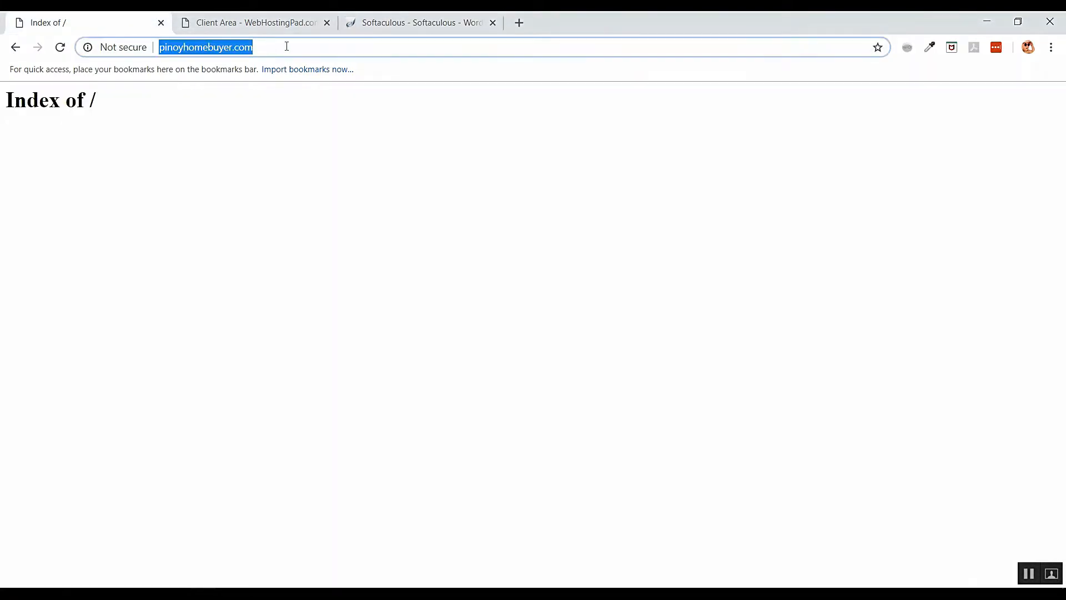
pyautogui.click(289, 46)
pyautogui.write('/')
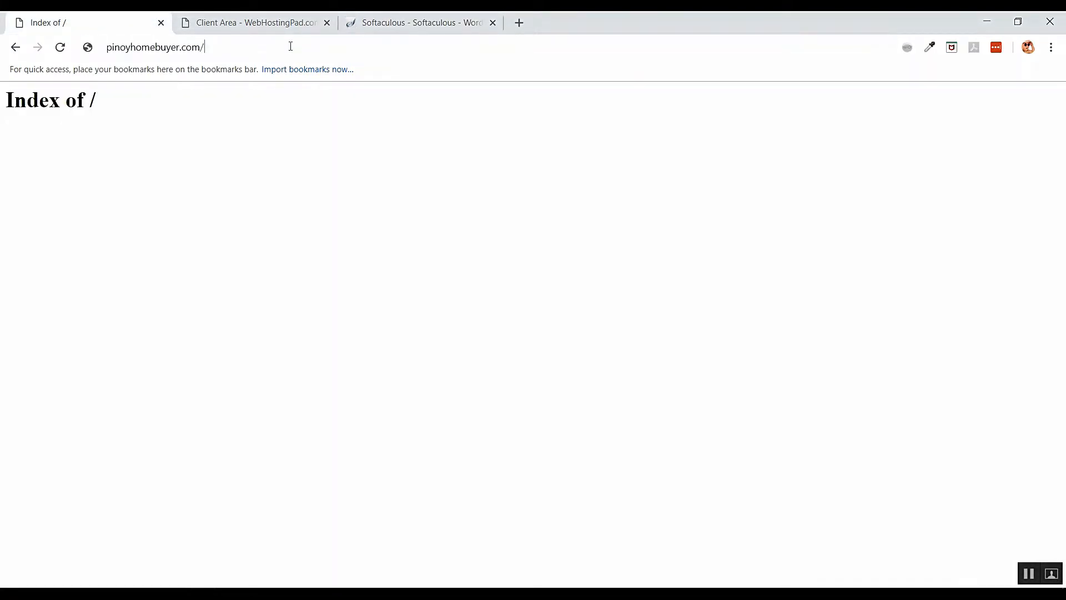
pyautogui.write('wp/')
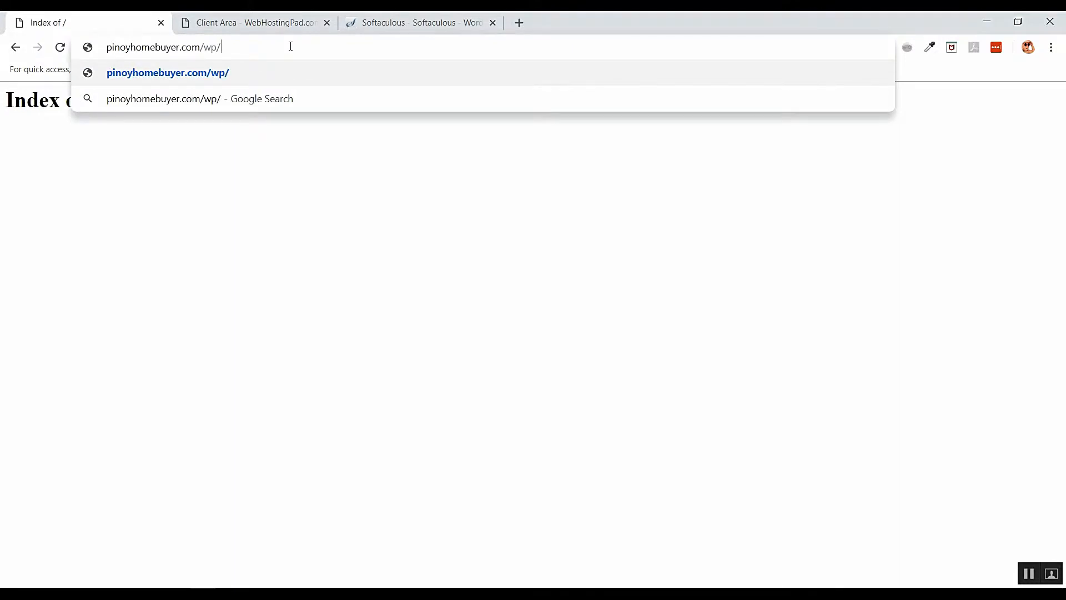
pyautogui.press('BackSpace')
pyautogui.press('BackSpace')
pyautogui.press('BackSpace')
pyautogui.press('BackSpace')
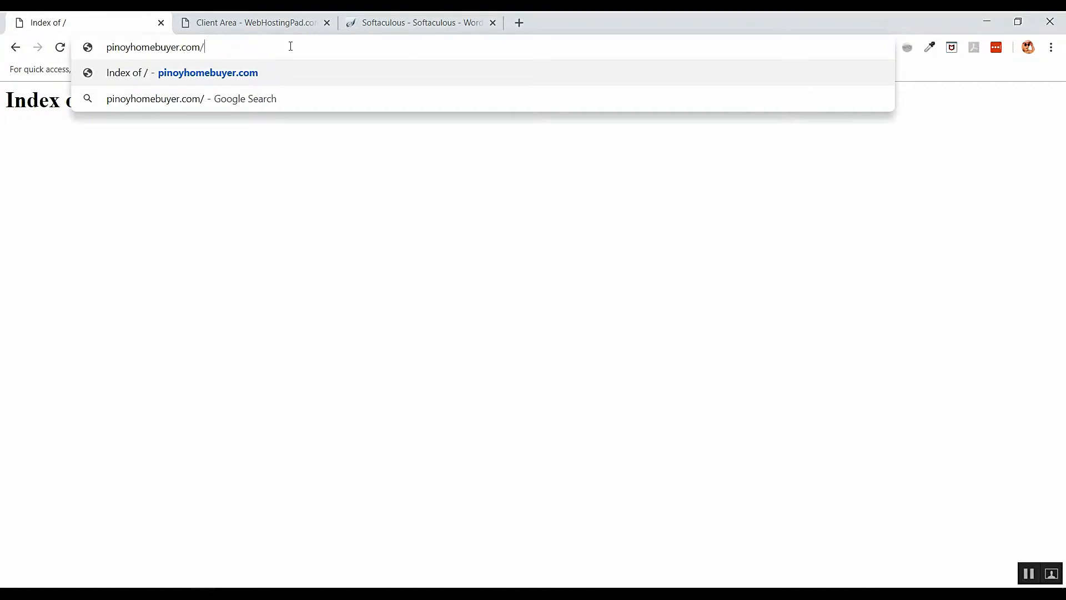
pyautogui.click(411, 18)
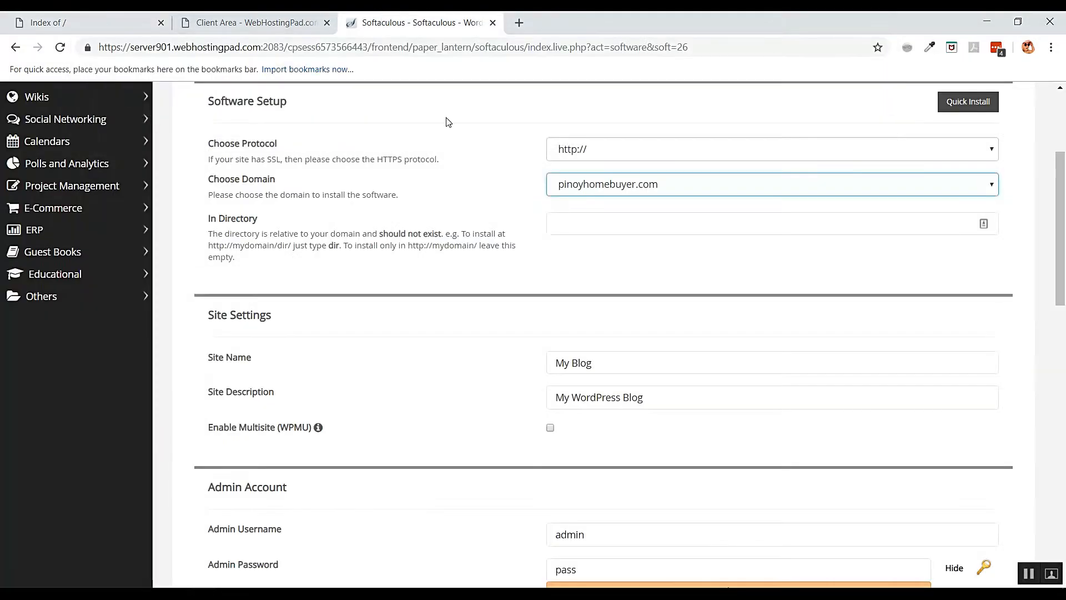
pyautogui.click(571, 228)
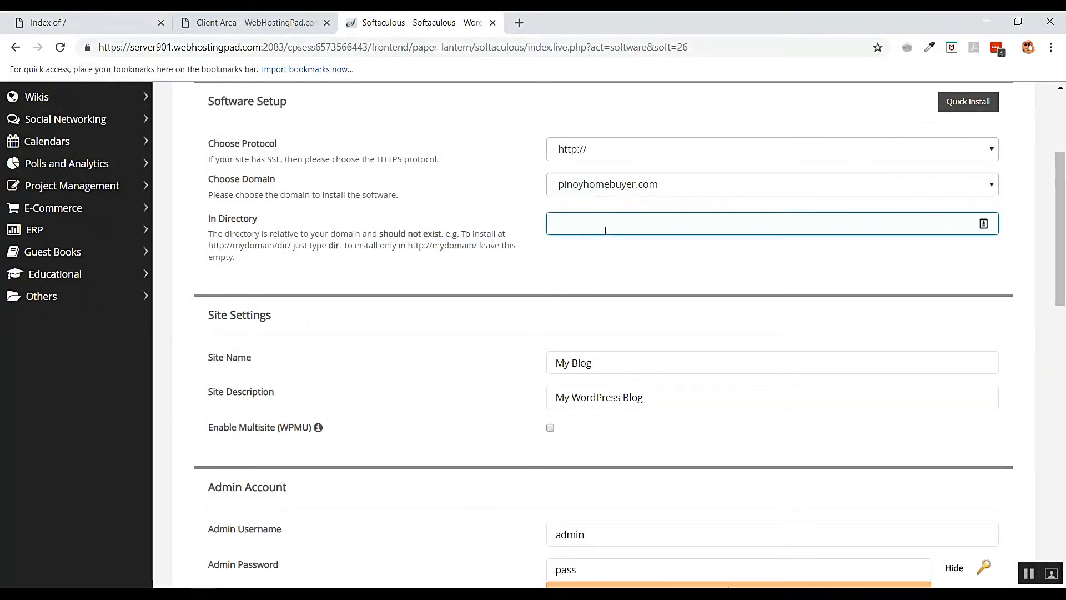
pyautogui.click(625, 271)
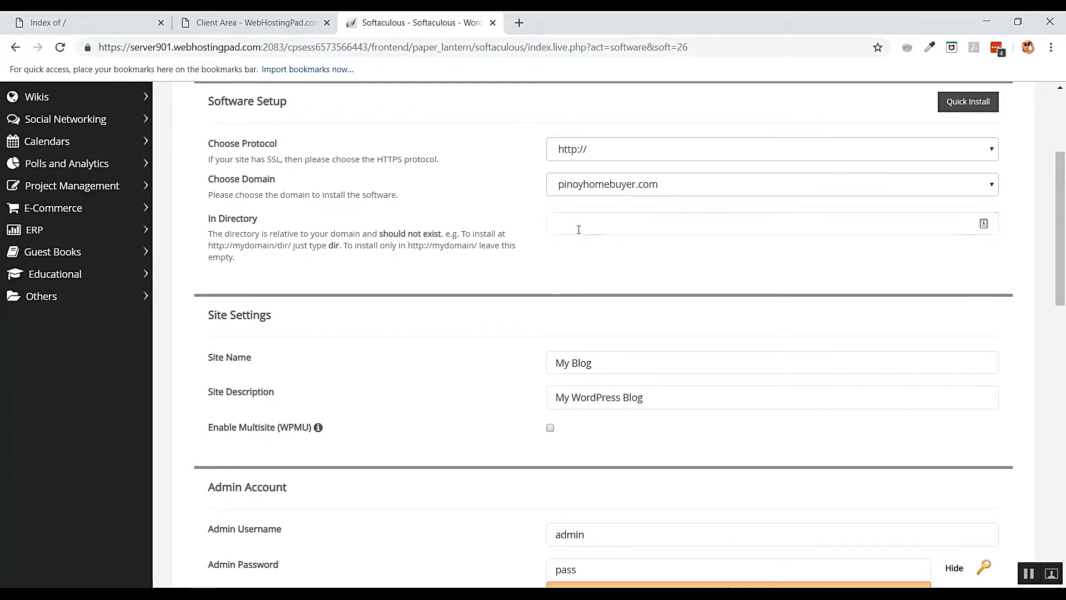
pyautogui.scroll(-2, 631, 257)
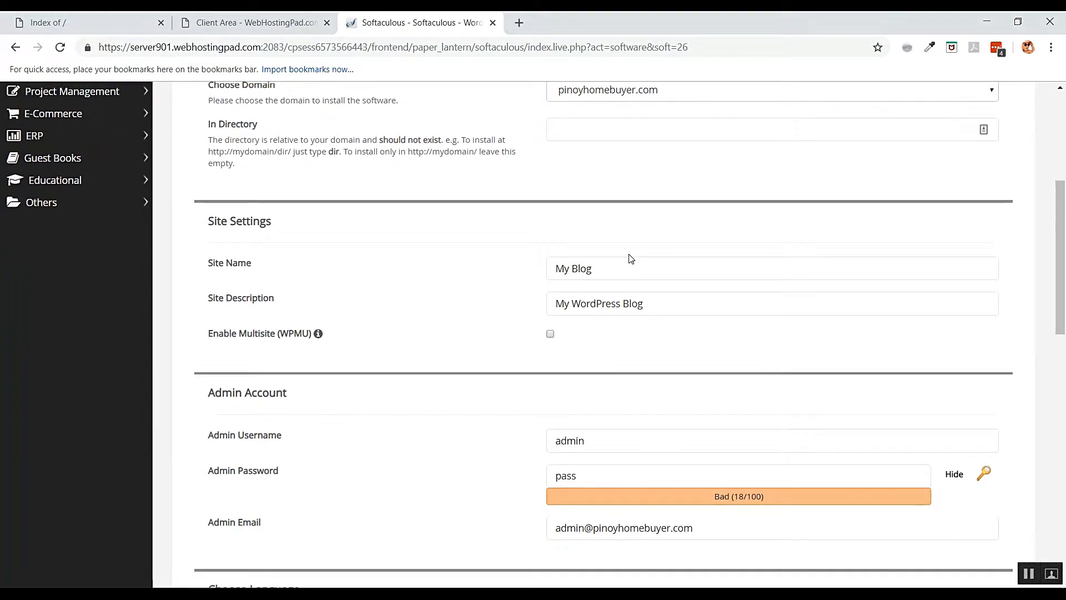
pyautogui.click(602, 265)
# - Replace the site name My Blog with Pinoy Millennial Homebuyer
pyautogui.tripleClick(715, 265)
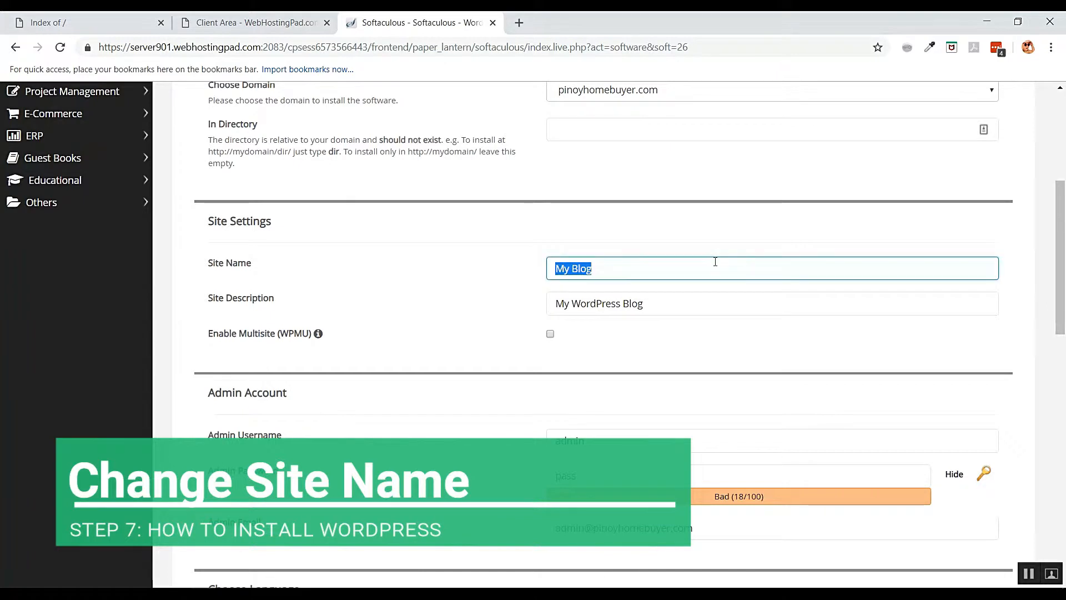
pyautogui.write('Pl')
pyautogui.write('n')
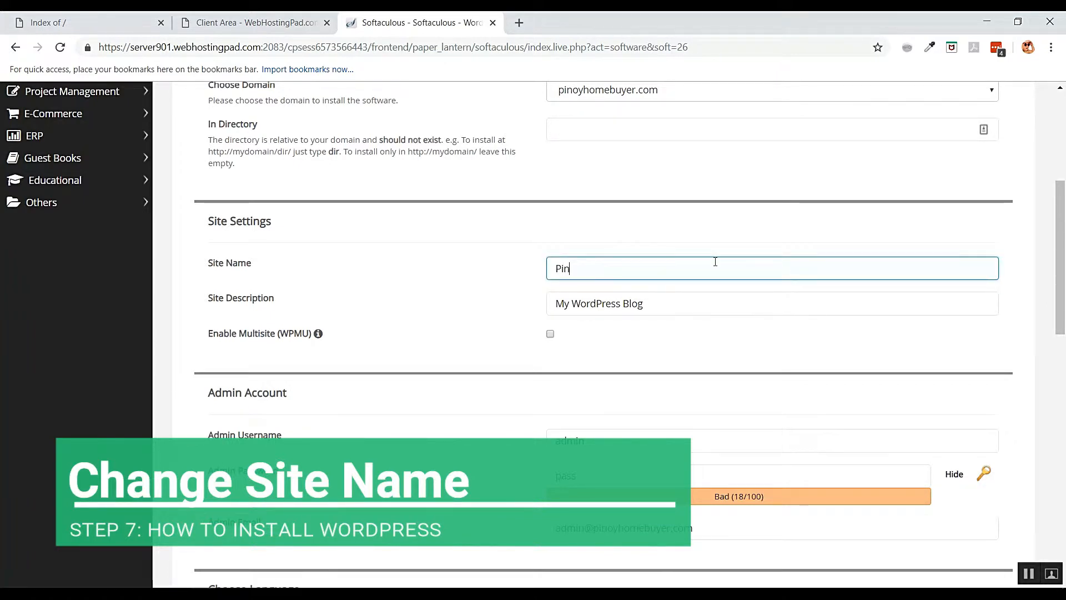
pyautogui.write('oy Mi')
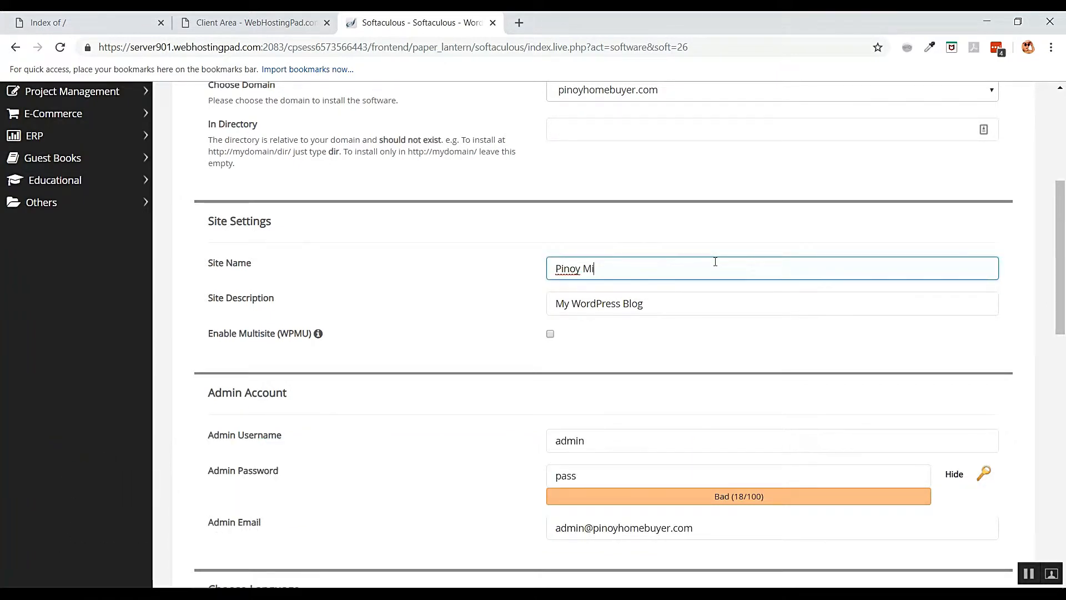
pyautogui.write('llennial Homebuyer')
pyautogui.scroll(1, 715, 261)
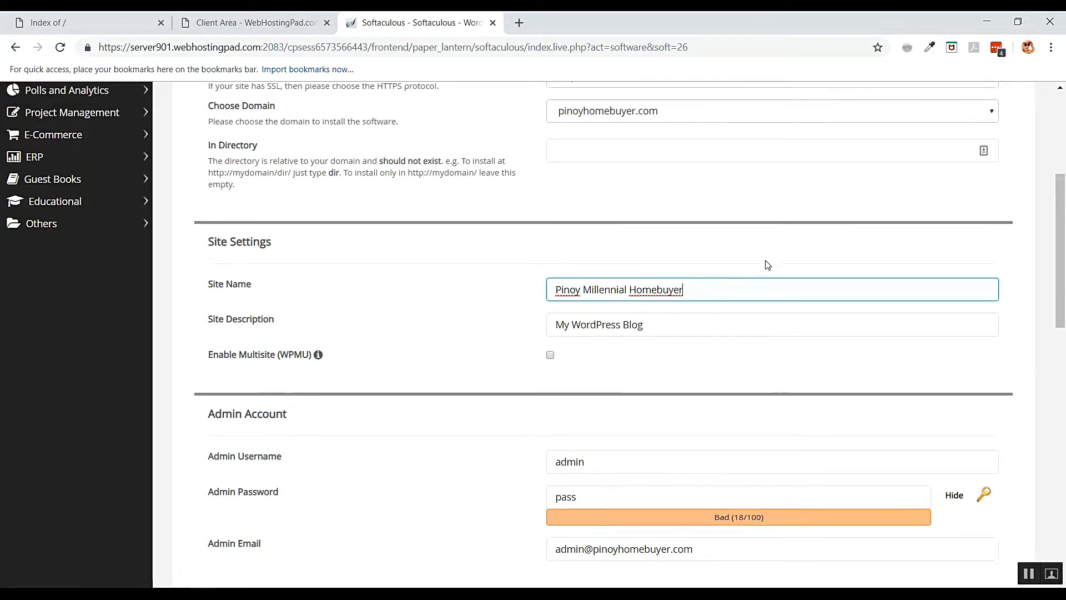
pyautogui.click(726, 243)
# - Paste the tagline 'Make every REALTY a REALITY.' over the My WordPress Blog description
pyautogui.click(657, 328)
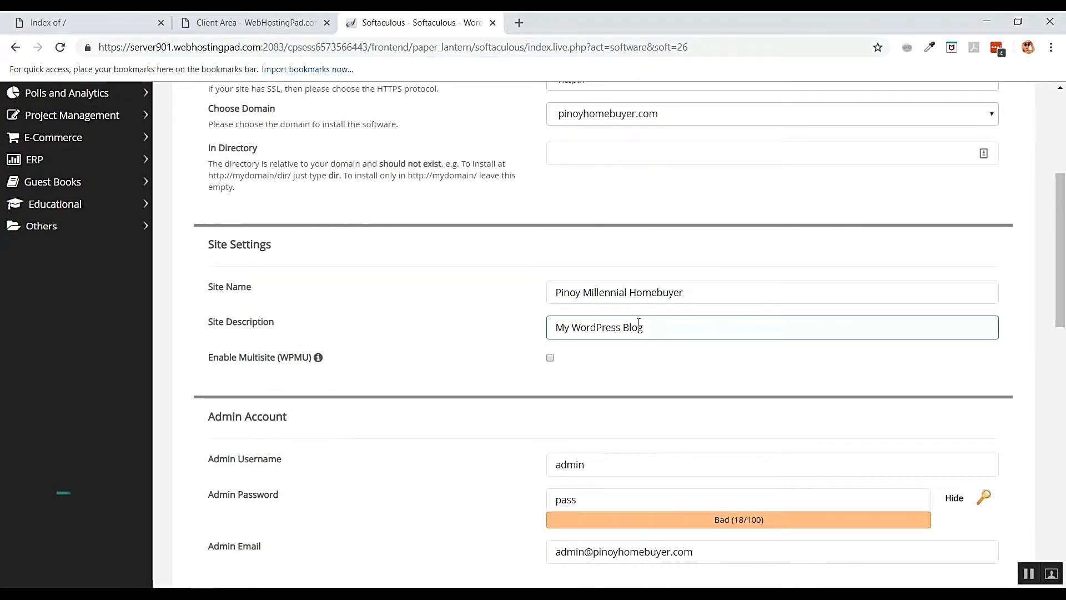
pyautogui.moveTo(657, 328); pyautogui.dragTo(550, 330)
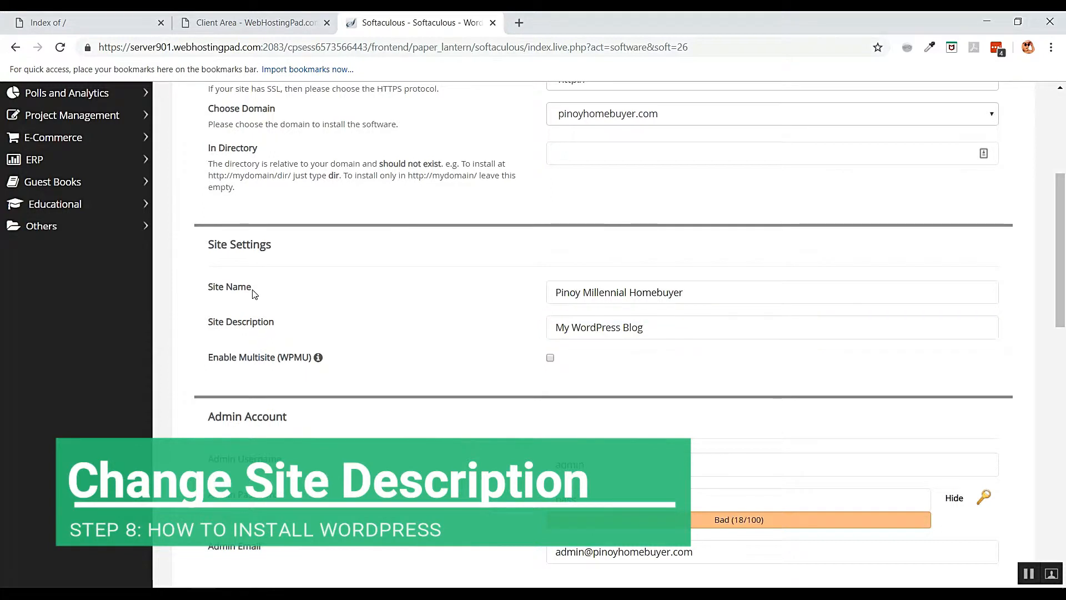
pyautogui.click(669, 327)
pyautogui.moveTo(672, 326); pyautogui.dragTo(550, 330)
pyautogui.rightClick(611, 328)
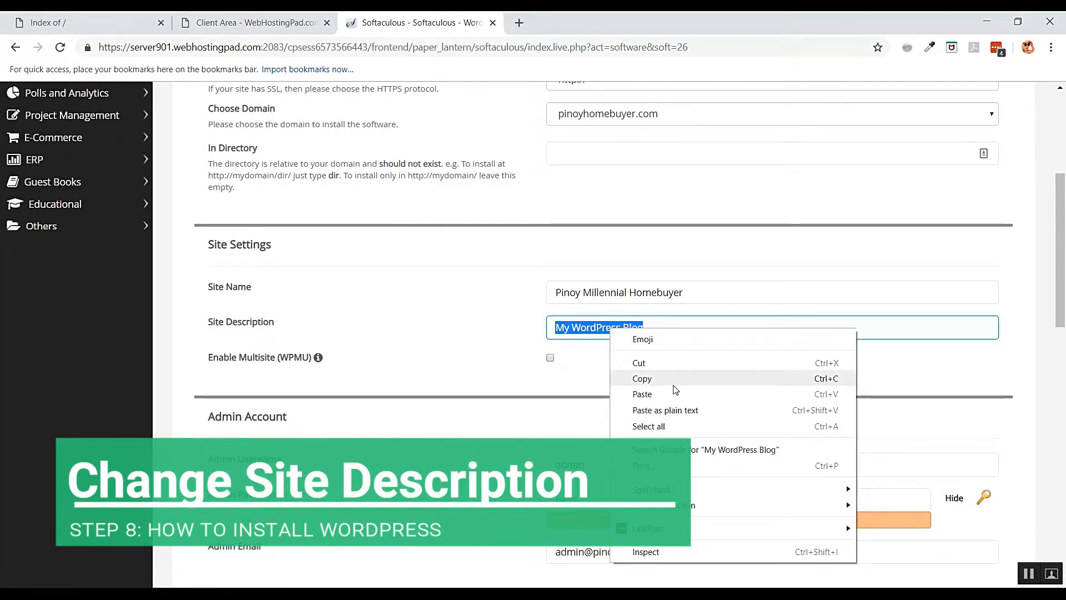
pyautogui.click(675, 393)
pyautogui.click(650, 362)
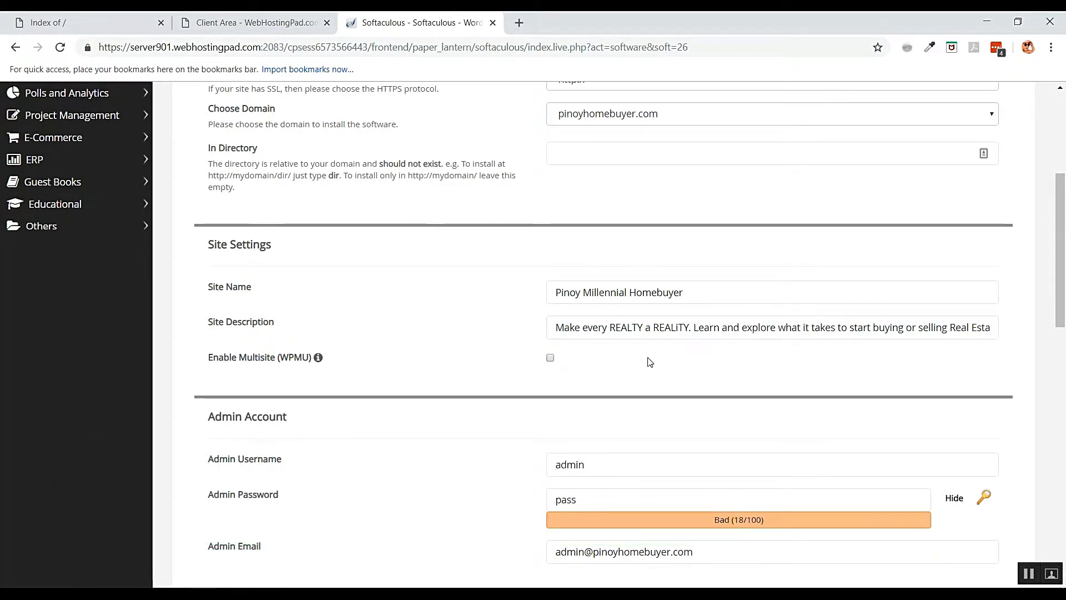
pyautogui.scroll(-1, 580, 354)
pyautogui.scroll(-4, 581, 353)
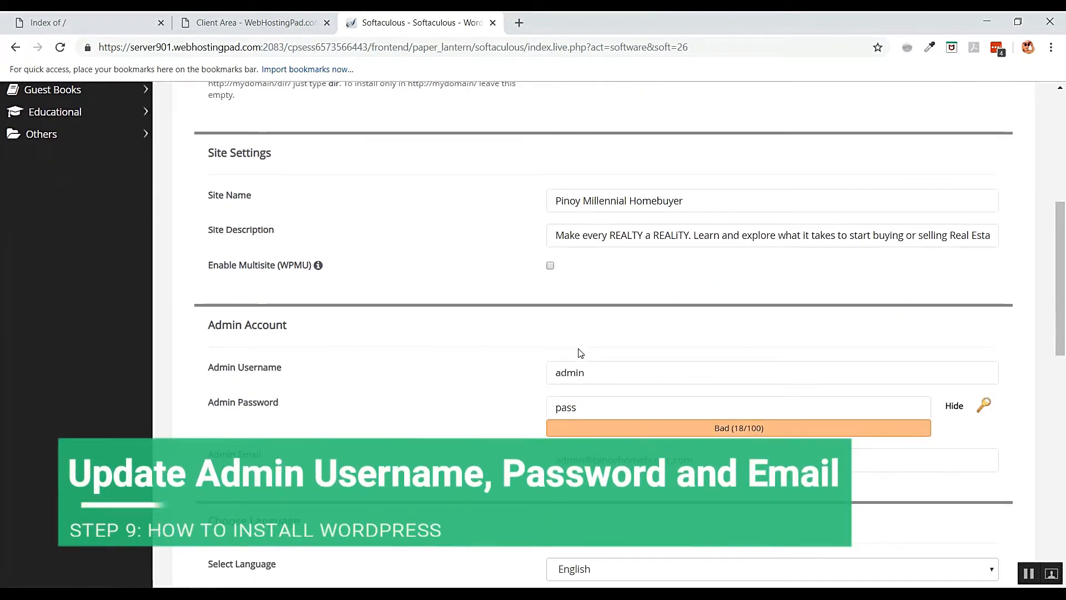
# - Change the default admin username and enter a strong admin password, rated 65/100
pyautogui.click(633, 210)
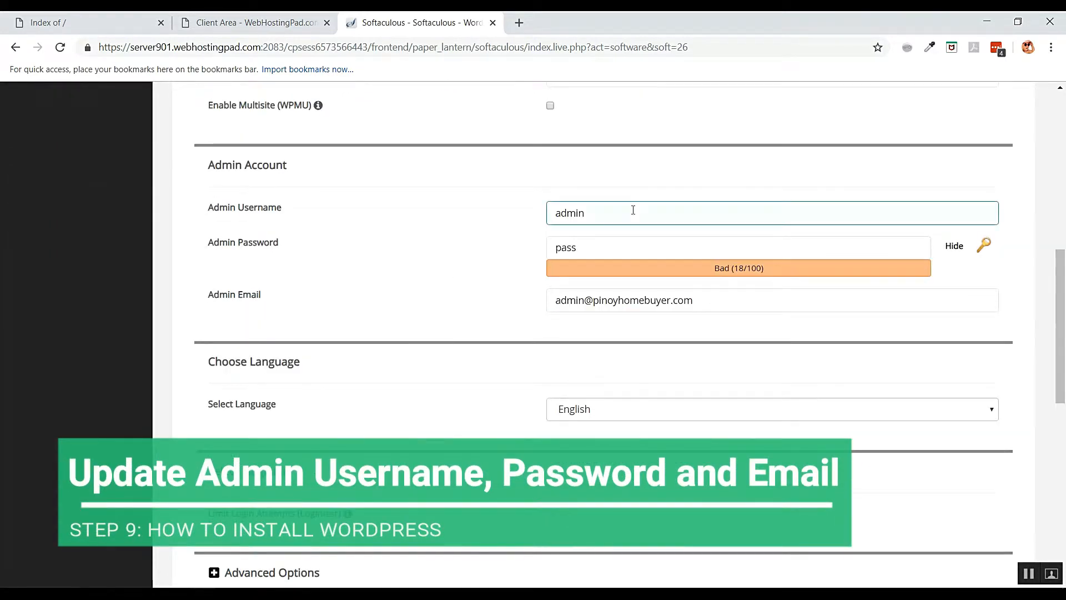
pyautogui.doubleClick(572, 209)
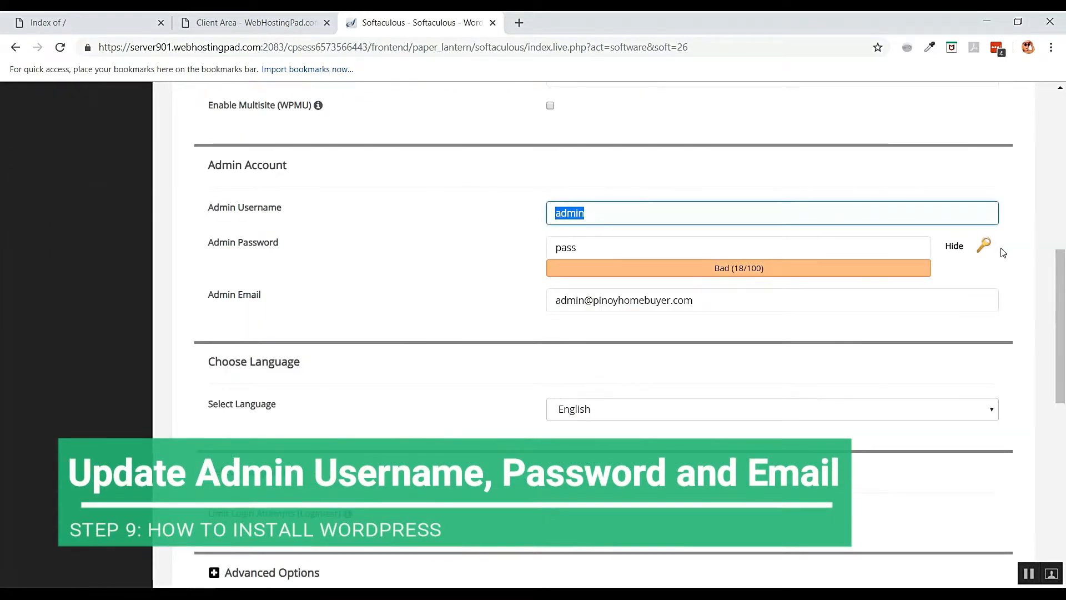
pyautogui.write('sarah')
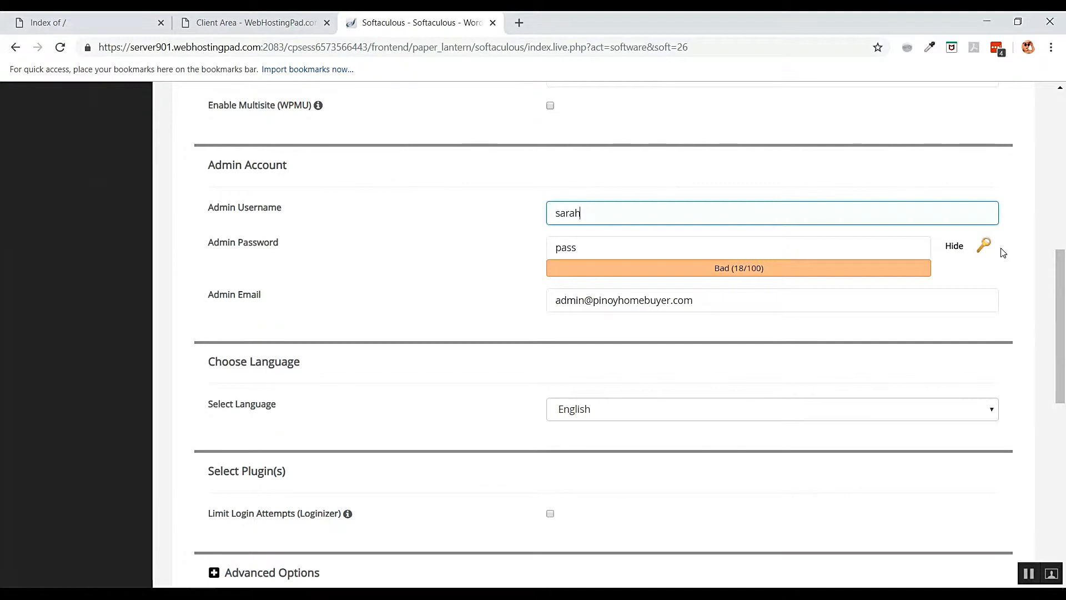
pyautogui.press('Tab')
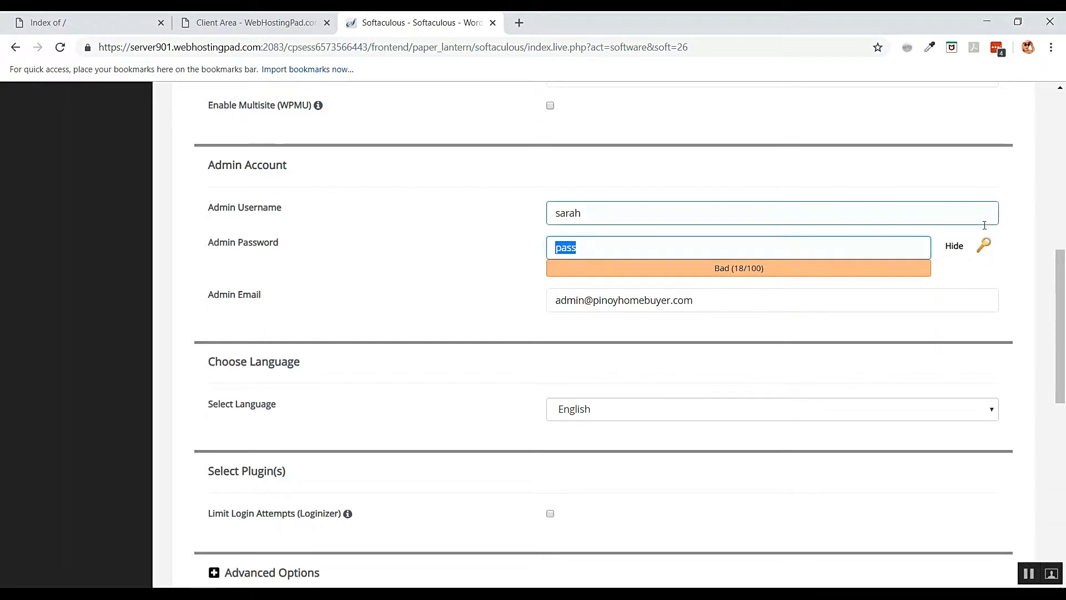
pyautogui.click(955, 246)
pyautogui.click(709, 246)
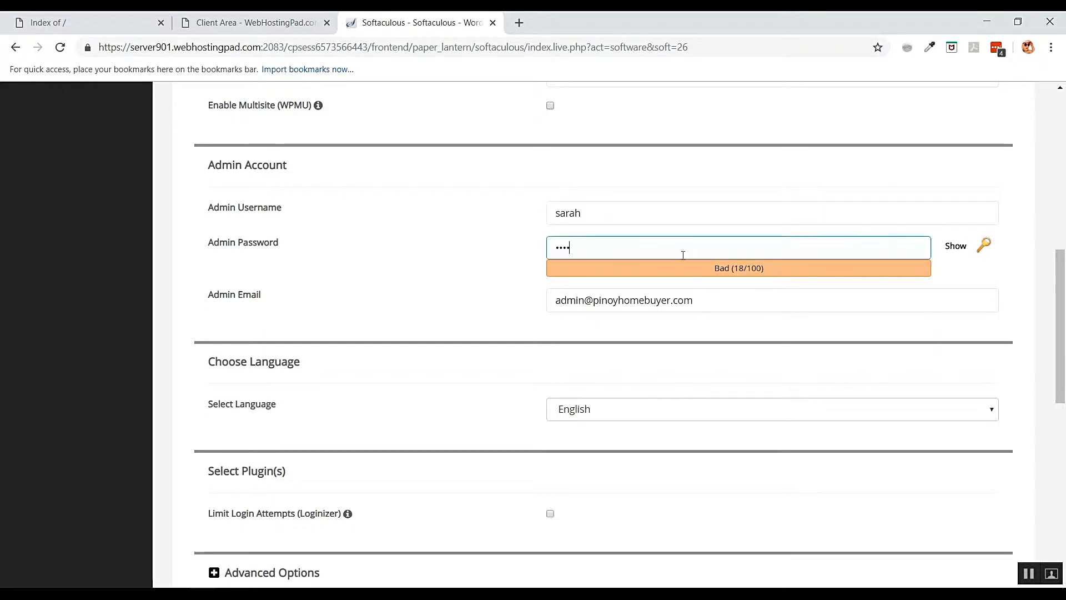
pyautogui.hotkey('ctrl', 'a')
pyautogui.write('•••••••')
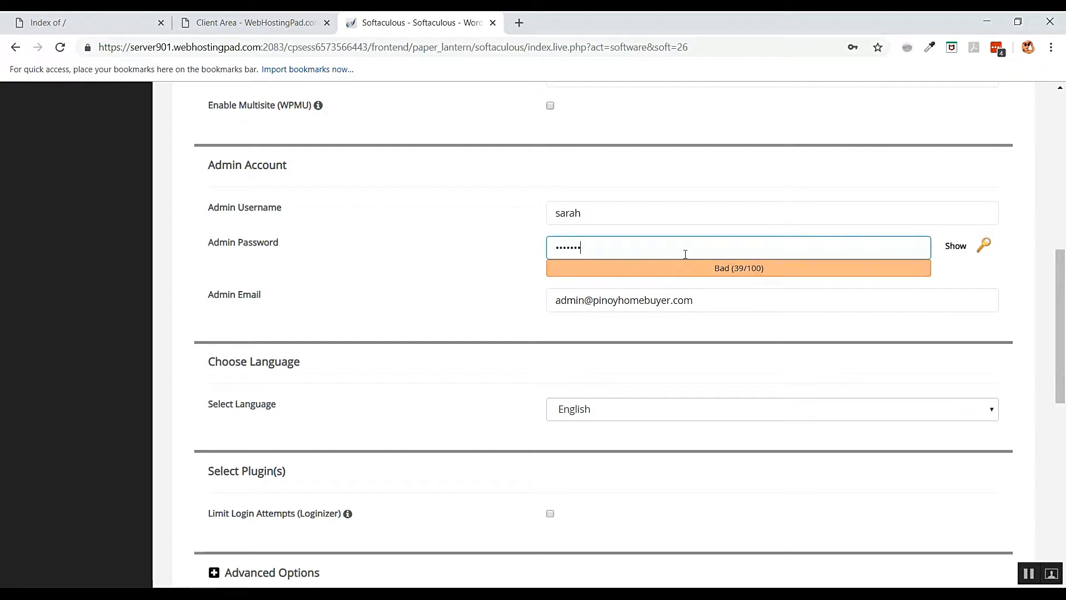
pyautogui.write('••••')
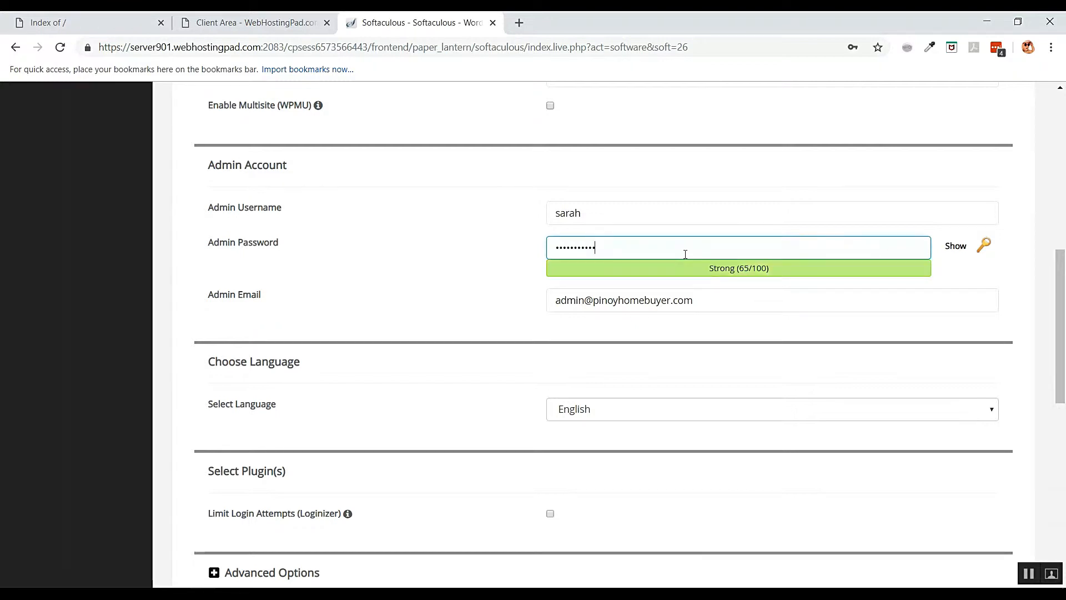
pyautogui.click(507, 309)
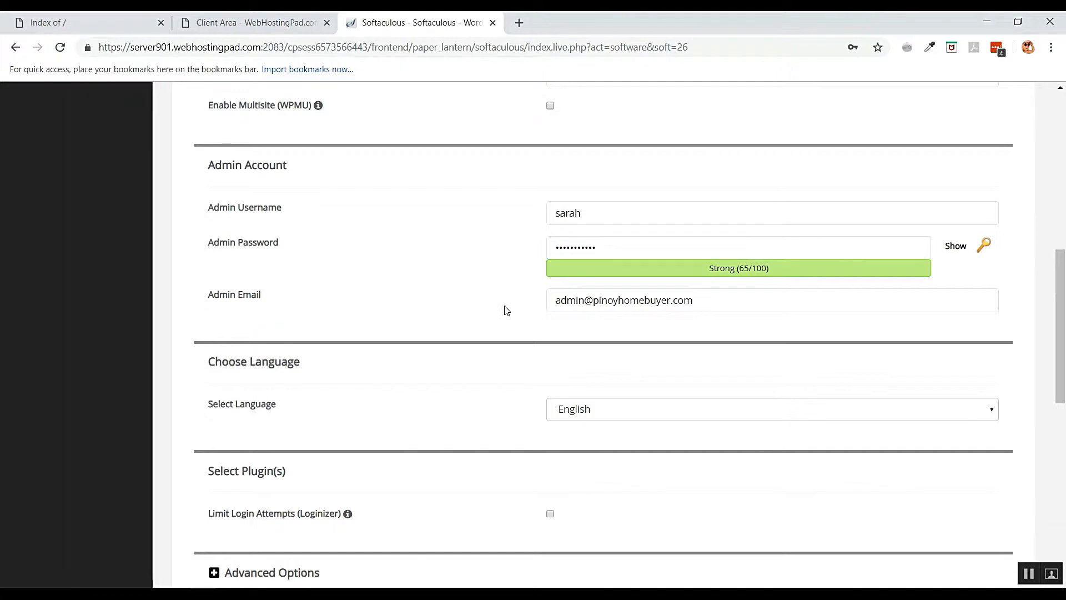
pyautogui.click(577, 304)
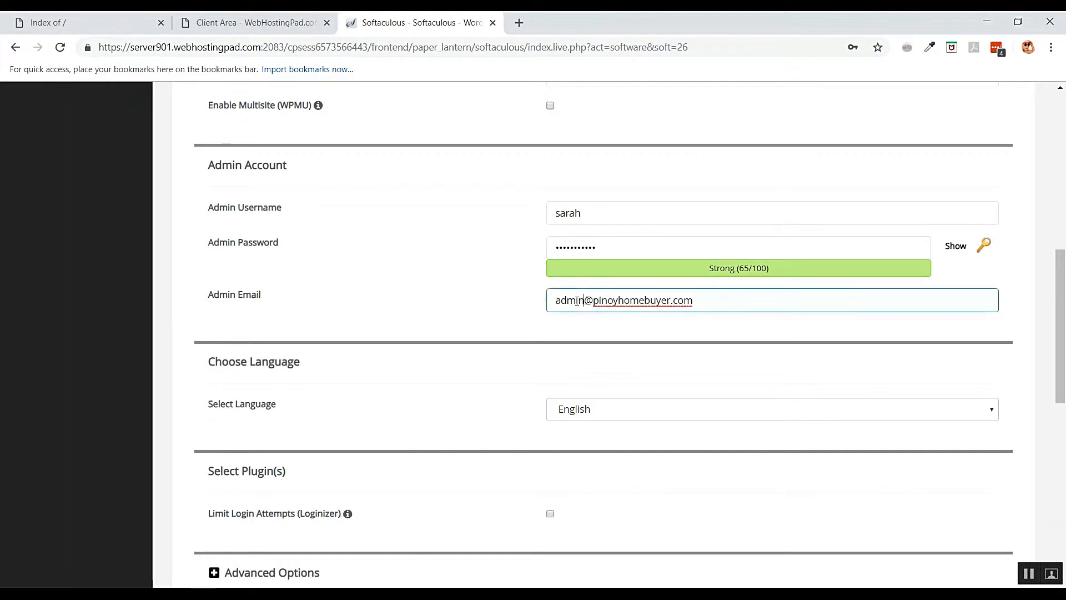
pyautogui.moveTo(585, 301); pyautogui.dragTo(528, 305)
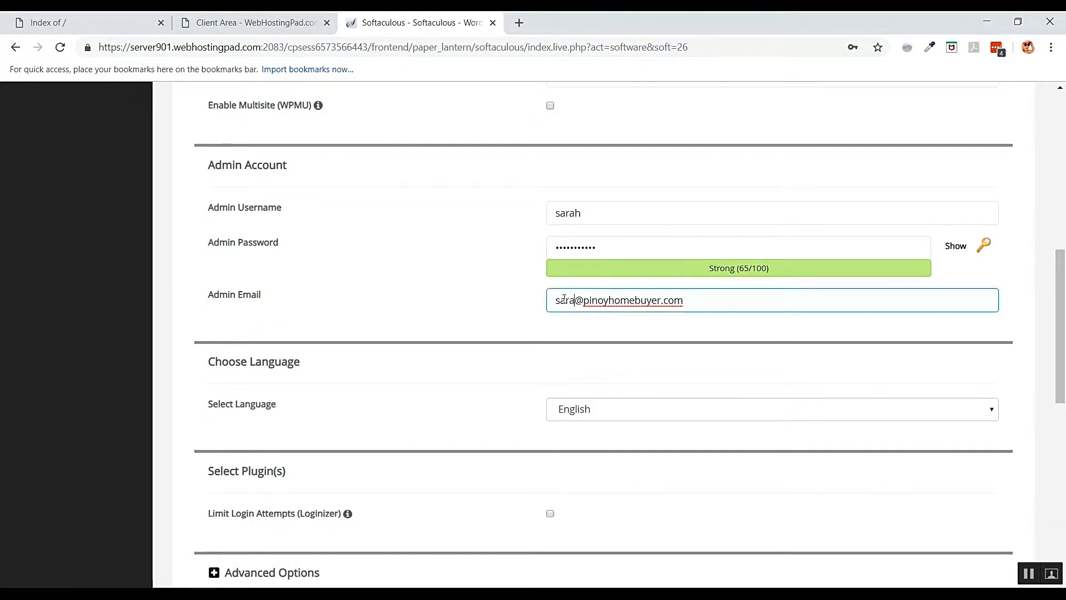
pyautogui.click(503, 302)
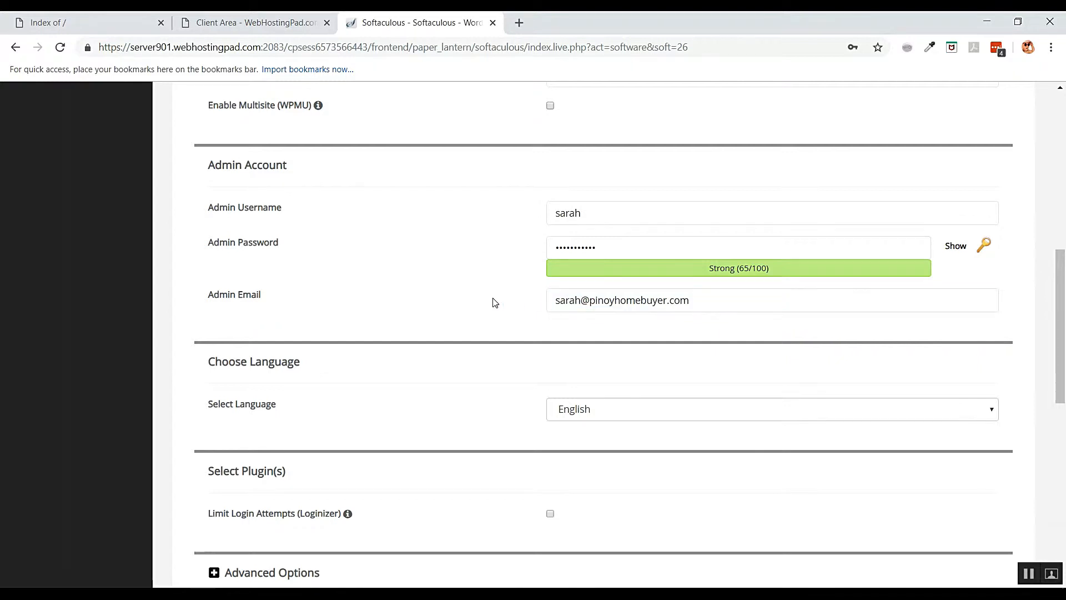
pyautogui.scroll(-1, 495, 301)
pyautogui.moveTo(684, 240); pyautogui.dragTo(512, 243)
# - Keep the default theme and submit the WordPress installation
pyautogui.click(436, 231)
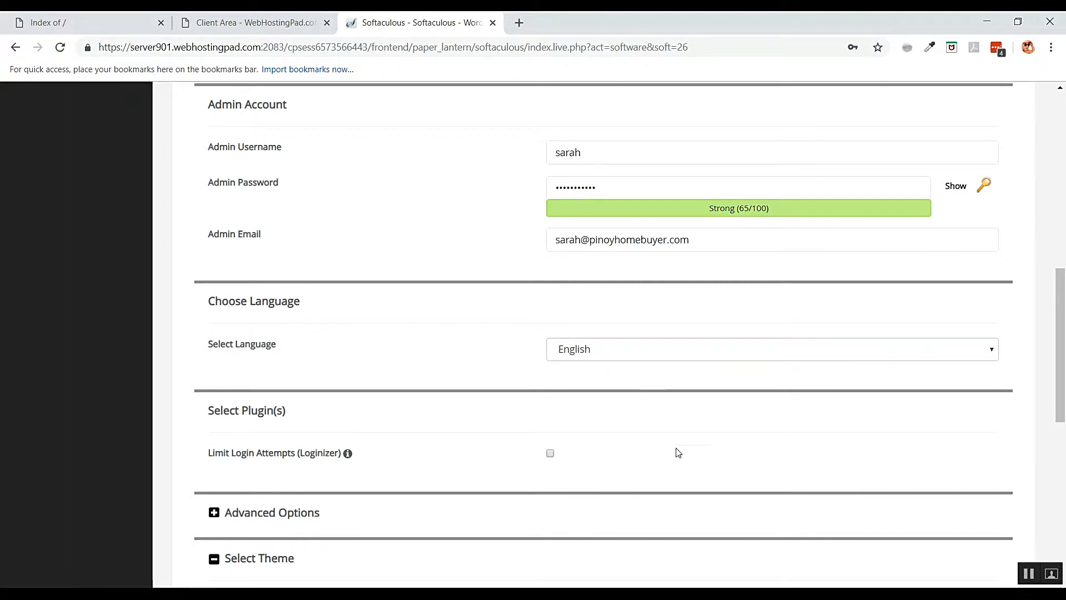
pyautogui.scroll(-1, 654, 440)
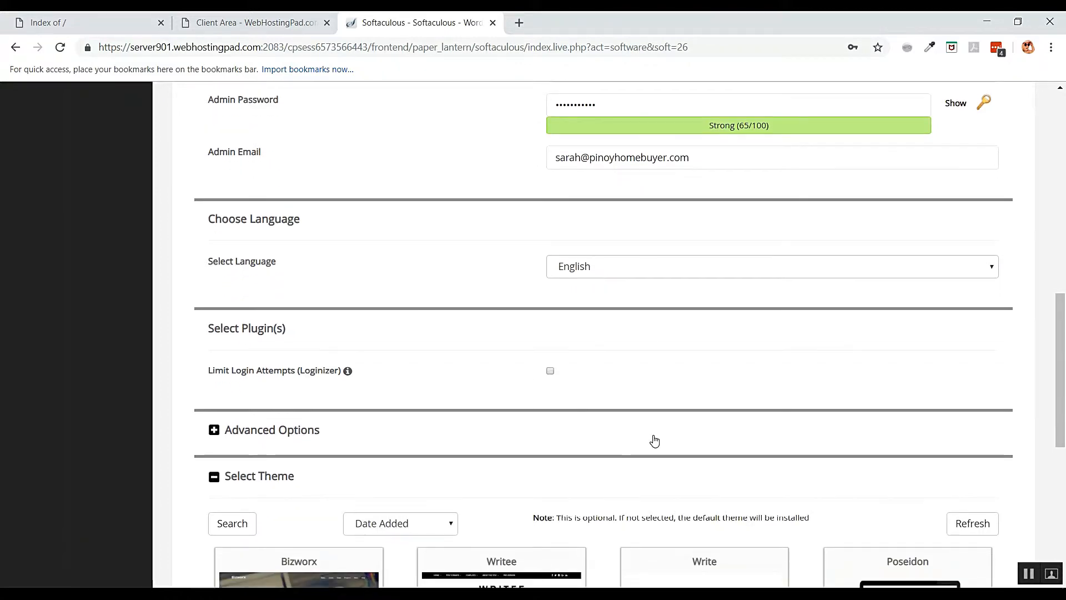
pyautogui.scroll(-6, 655, 440)
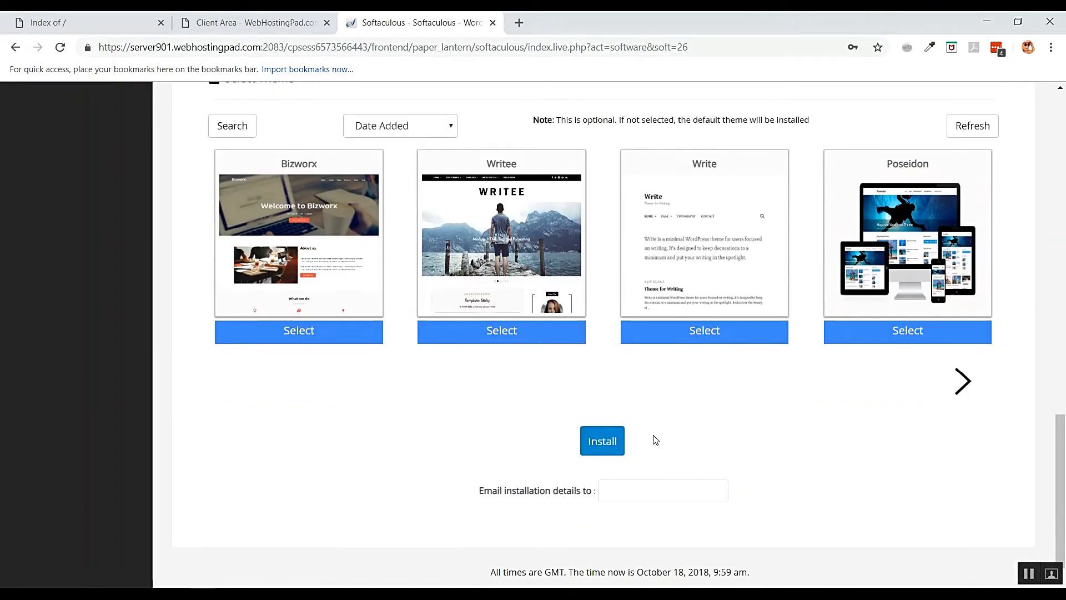
pyautogui.scroll(7, 631, 451)
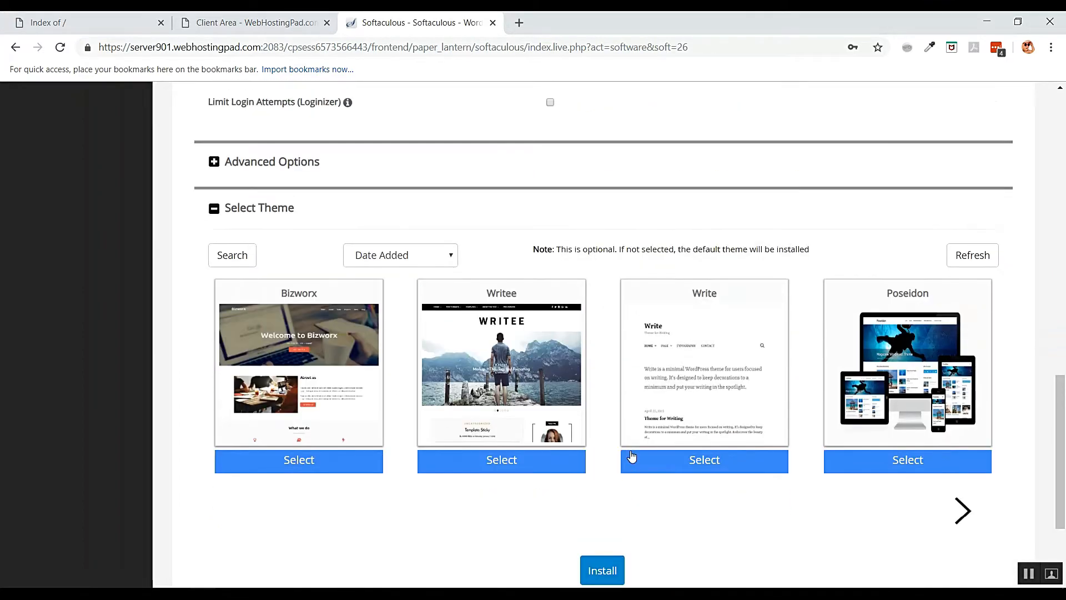
pyautogui.scroll(-7, 632, 451)
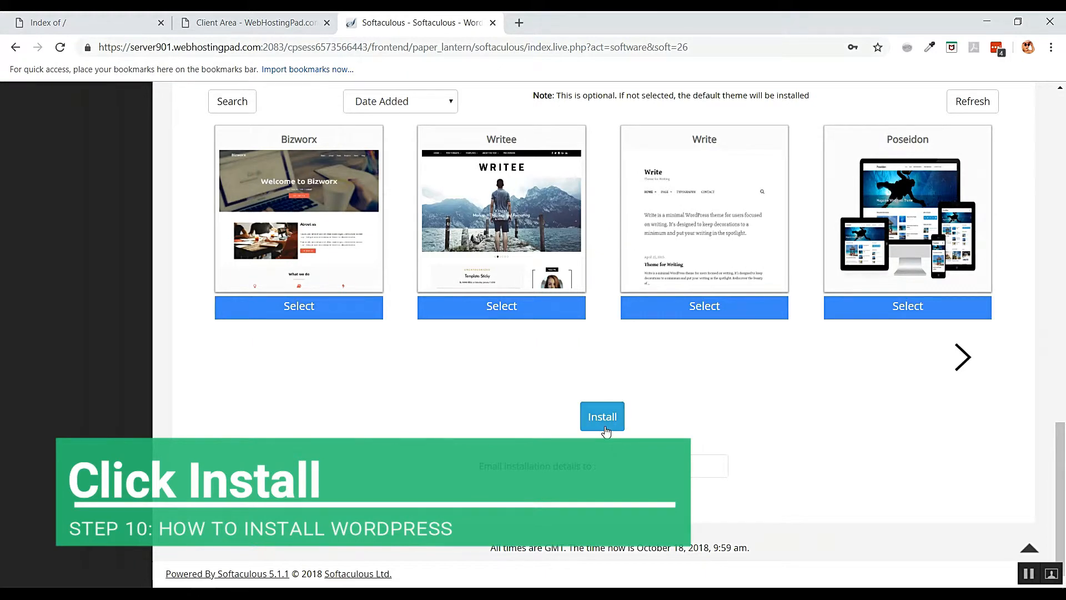
pyautogui.click(604, 418)
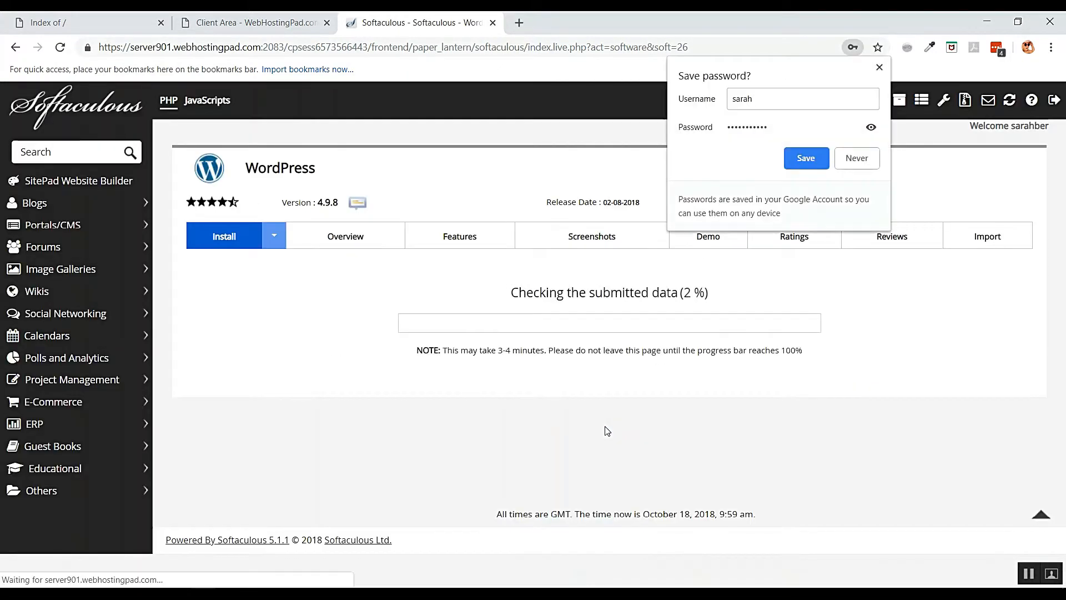
# - Dismiss Chrome's save-password offer, update the LastPass login, and wait for installation success
pyautogui.click(852, 157)
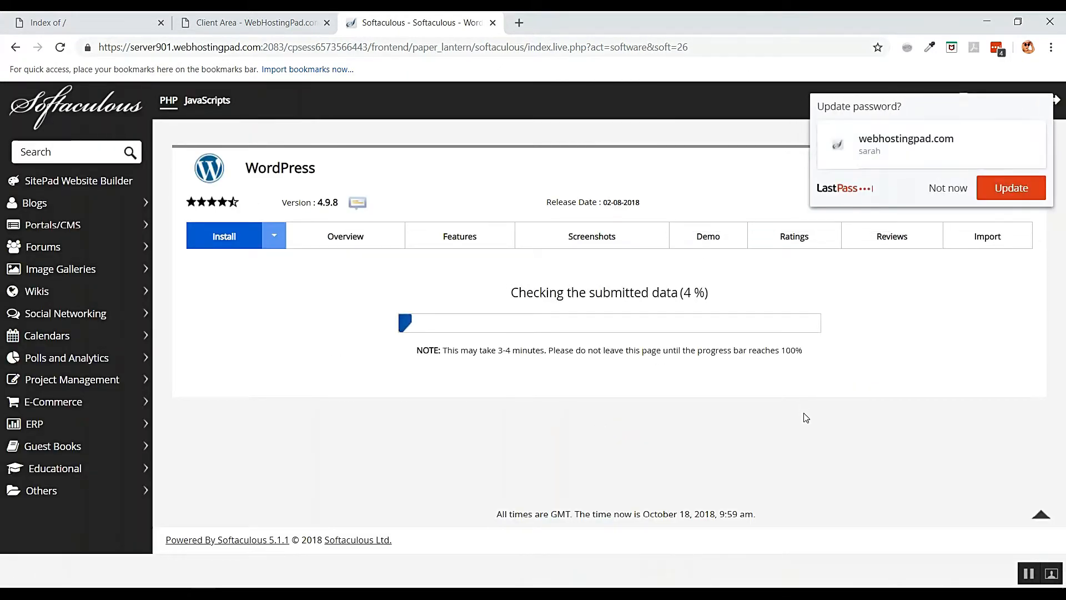
pyautogui.click(1011, 193)
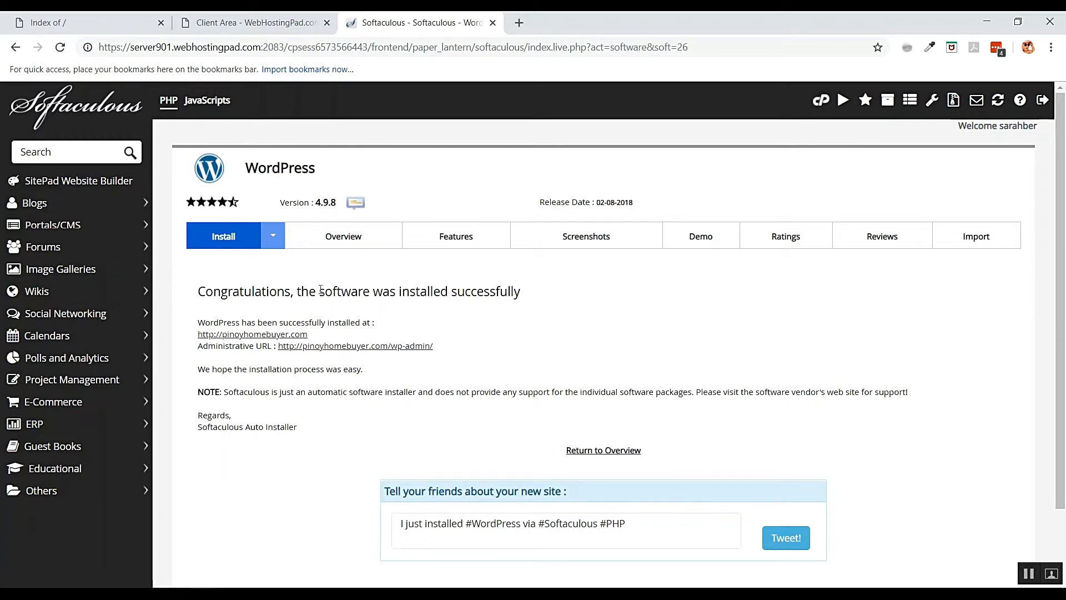
pyautogui.moveTo(320, 289); pyautogui.dragTo(538, 298)
pyautogui.click(542, 335)
# - Open pinoyhomebuyer.com/wp-admin/ from the success page to reach the logged-in WordPress Dashboard
pyautogui.click(412, 352)
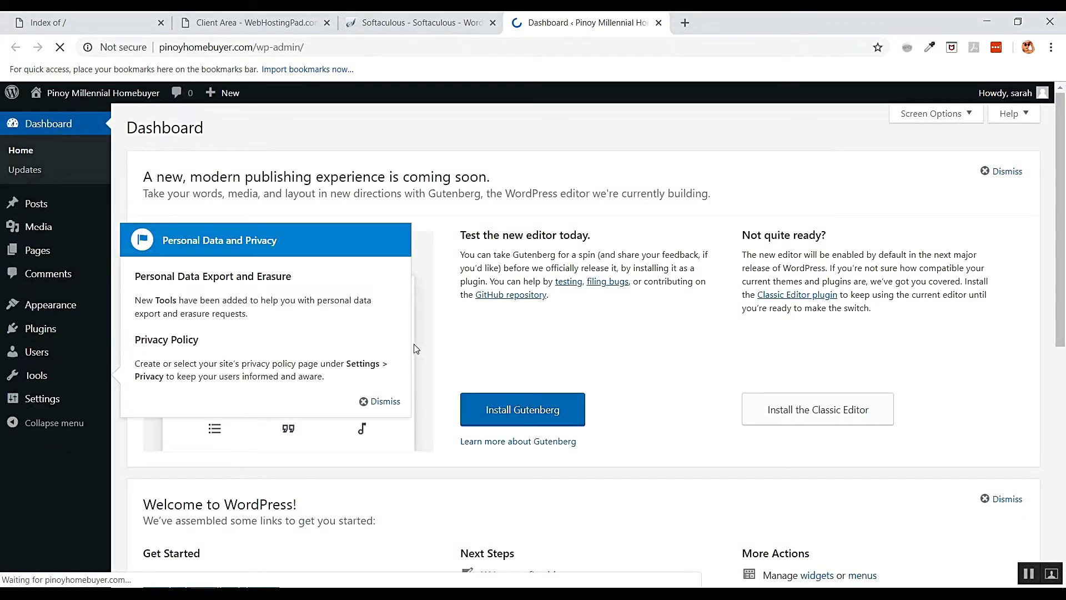
pyautogui.scroll(-1, 499, 234)
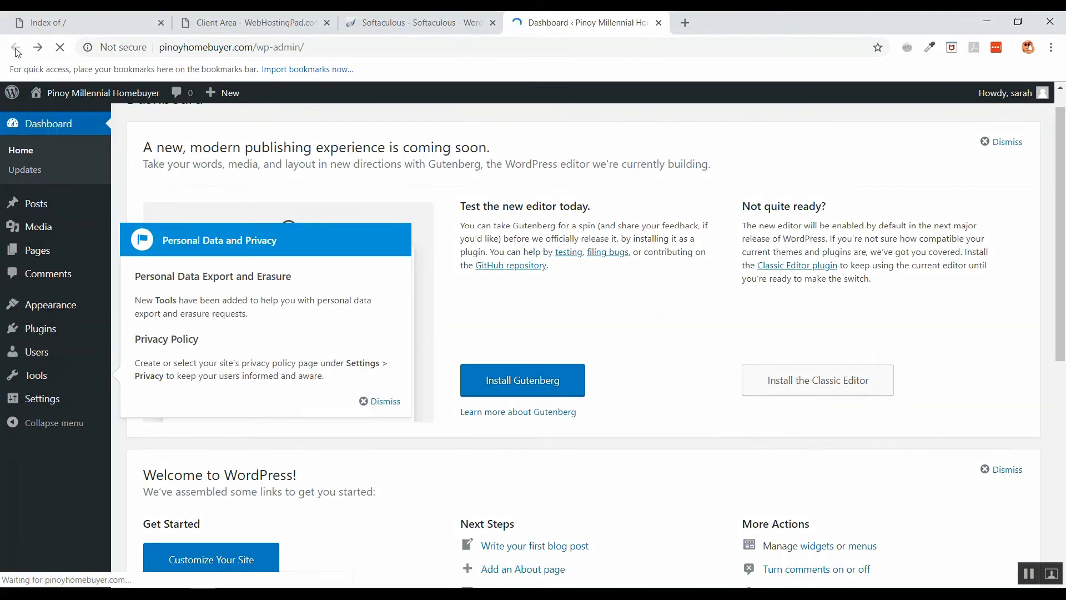
# - Visit the live Pinoy Millennial Homebuyer site and browse its tagline, Hello world! post and sidebar
pyautogui.moveTo(98, 97)
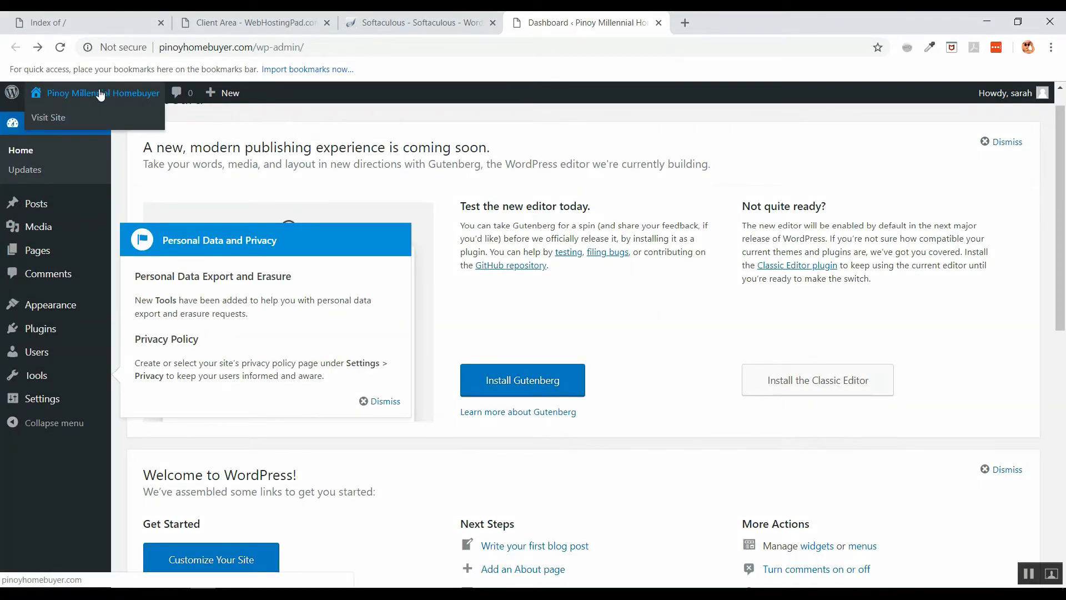
pyautogui.click(56, 118)
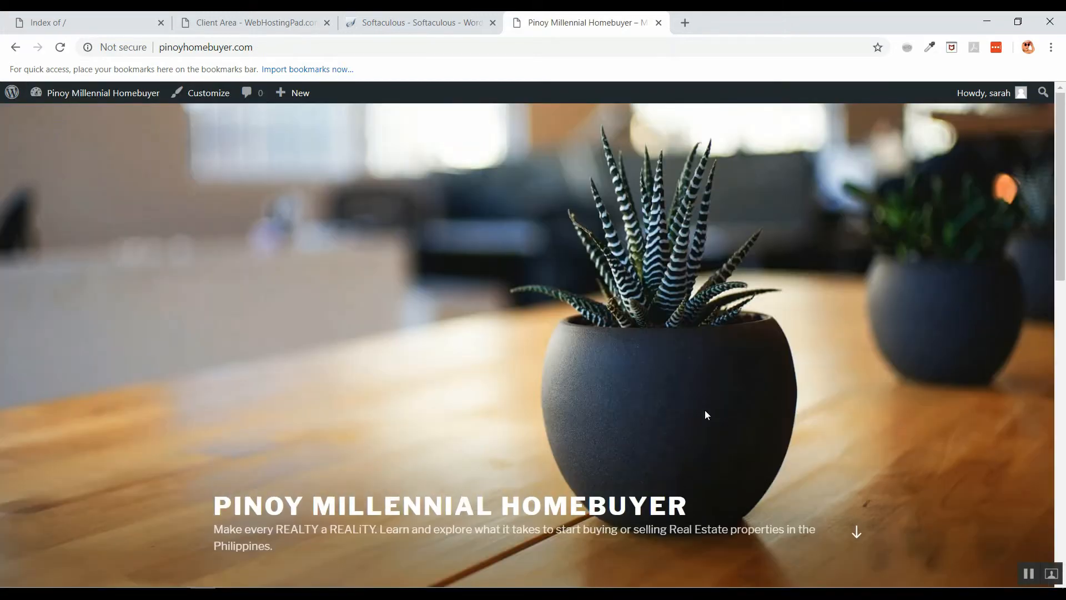
pyautogui.scroll(-5, 705, 411)
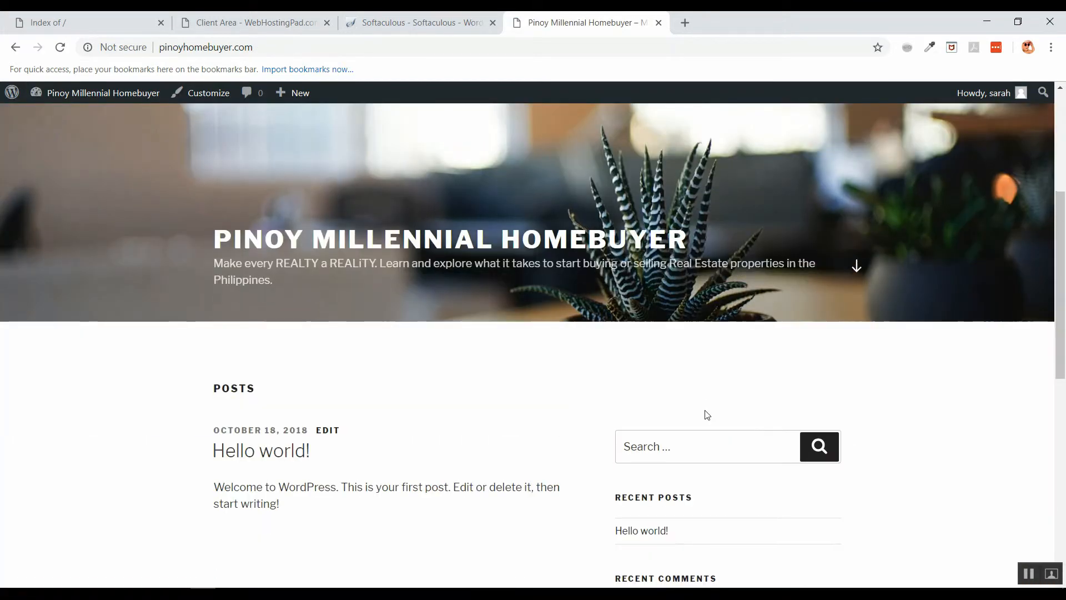
pyautogui.scroll(-5, 707, 415)
pyautogui.scroll(-4, 707, 415)
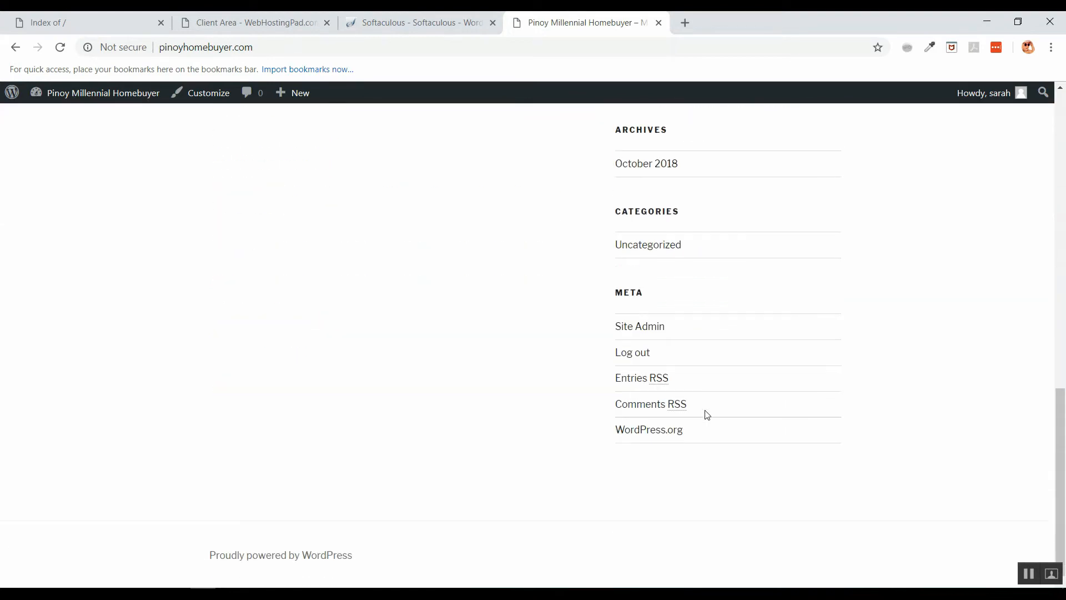
pyautogui.scroll(14, 707, 415)
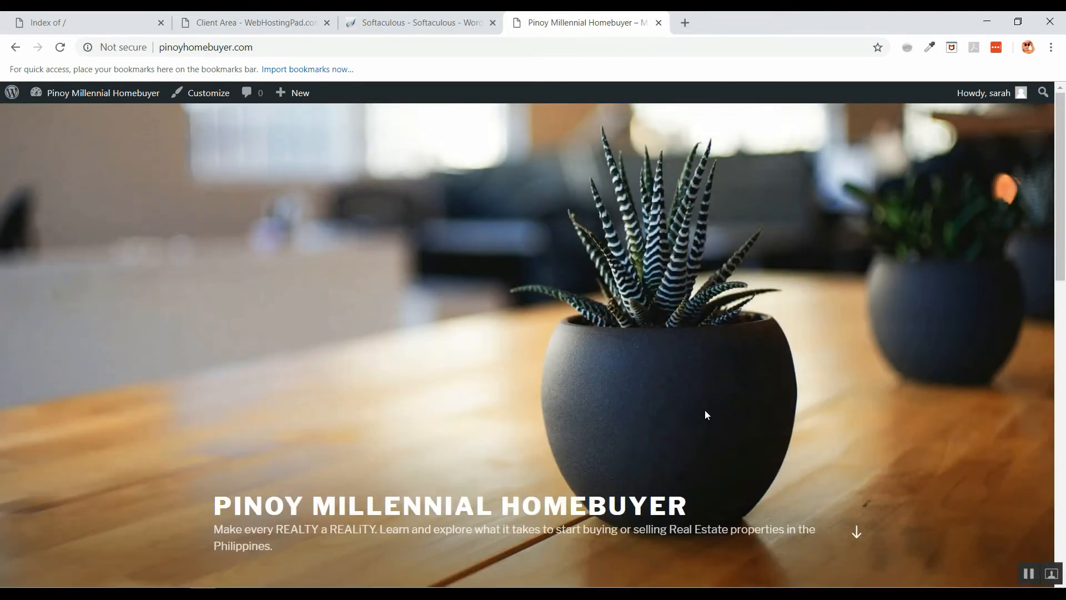